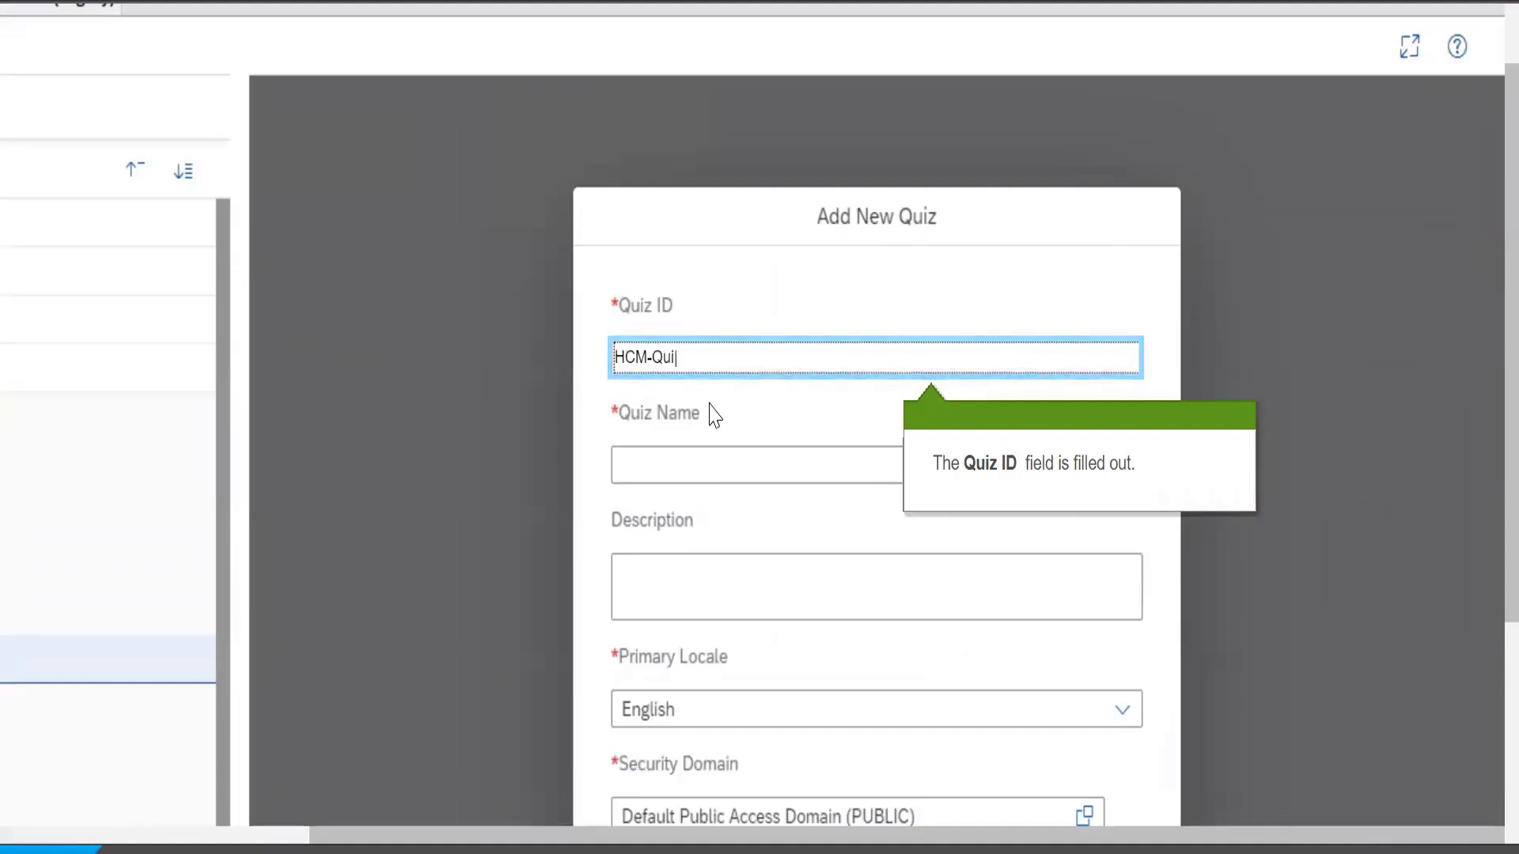
# - Fill in the quiz ID HCM-Quiz1, name "HCM-SuccessFactors Learning Quiz" and description "This is a basic quiz with questions on standard LMS features"
pyautogui.press('Tab')
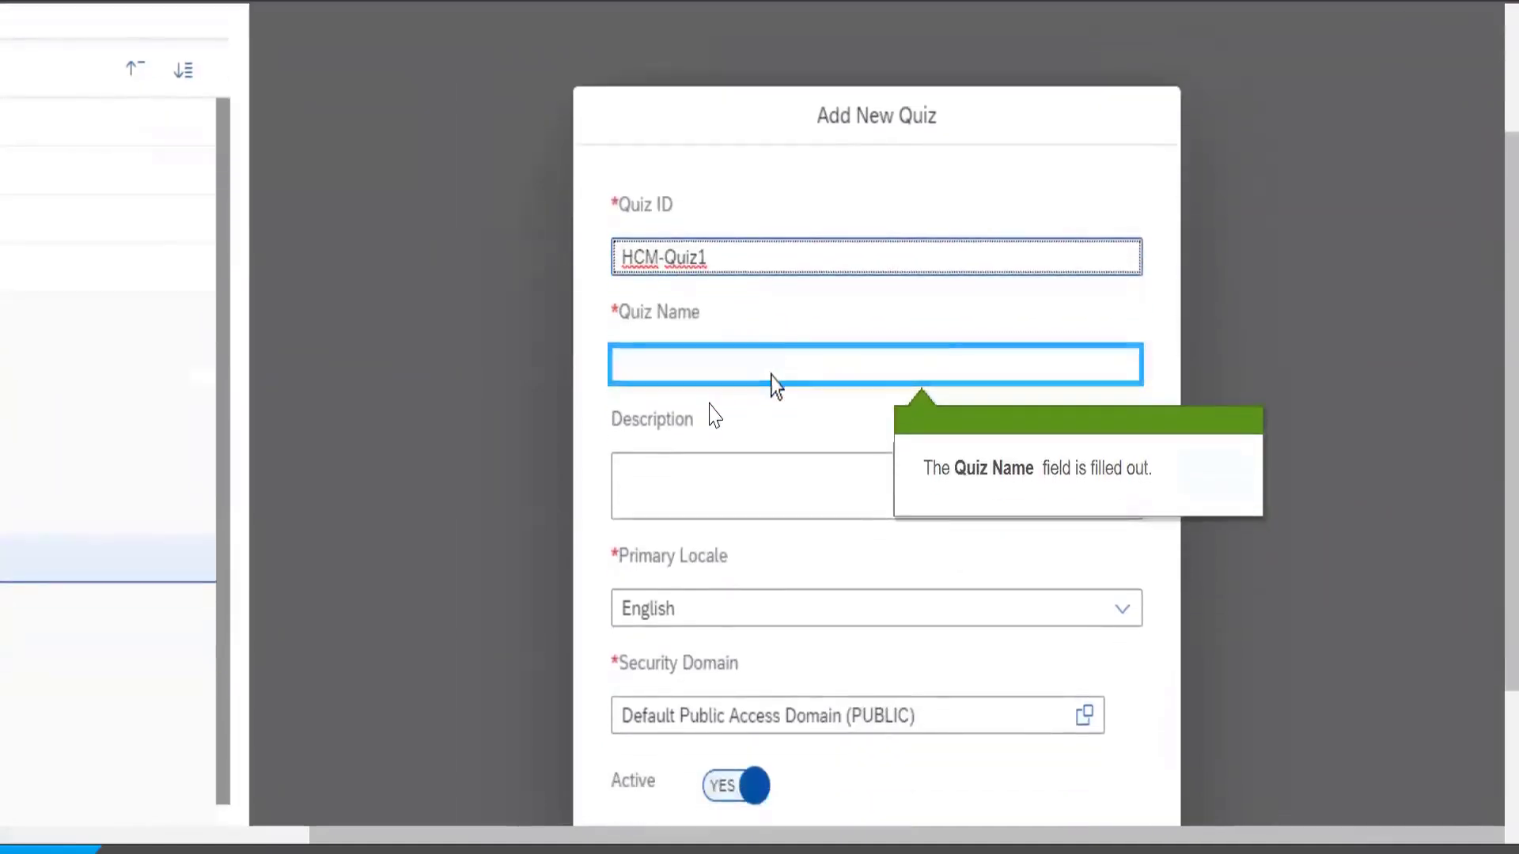
pyautogui.write('HCM-SuccessFactors Learning Quiz')
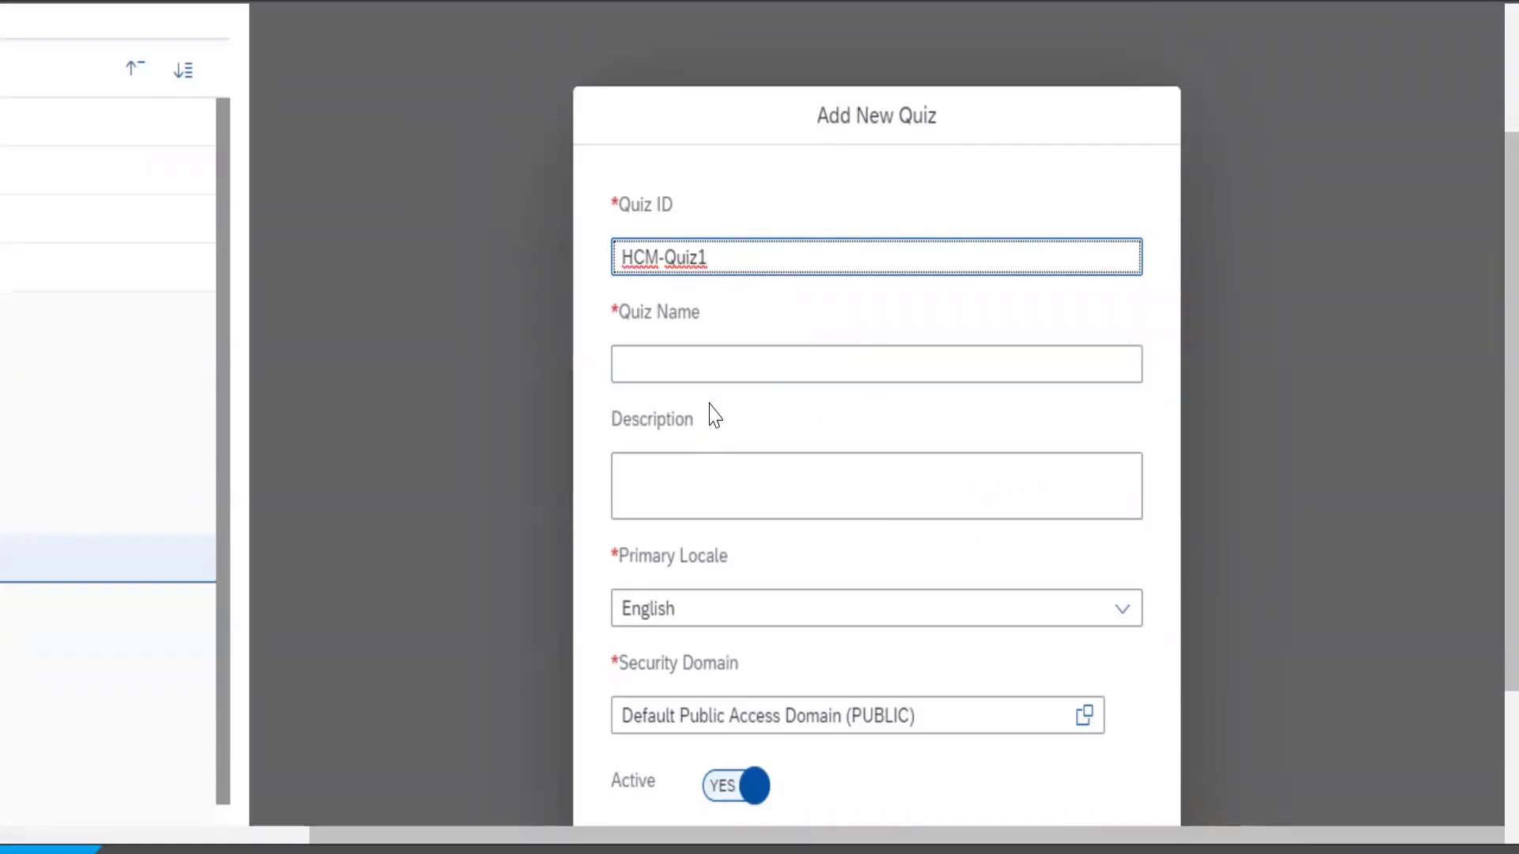
pyautogui.press('Tab')
pyautogui.write('This is a basic quiz with questions on standard LMS features')
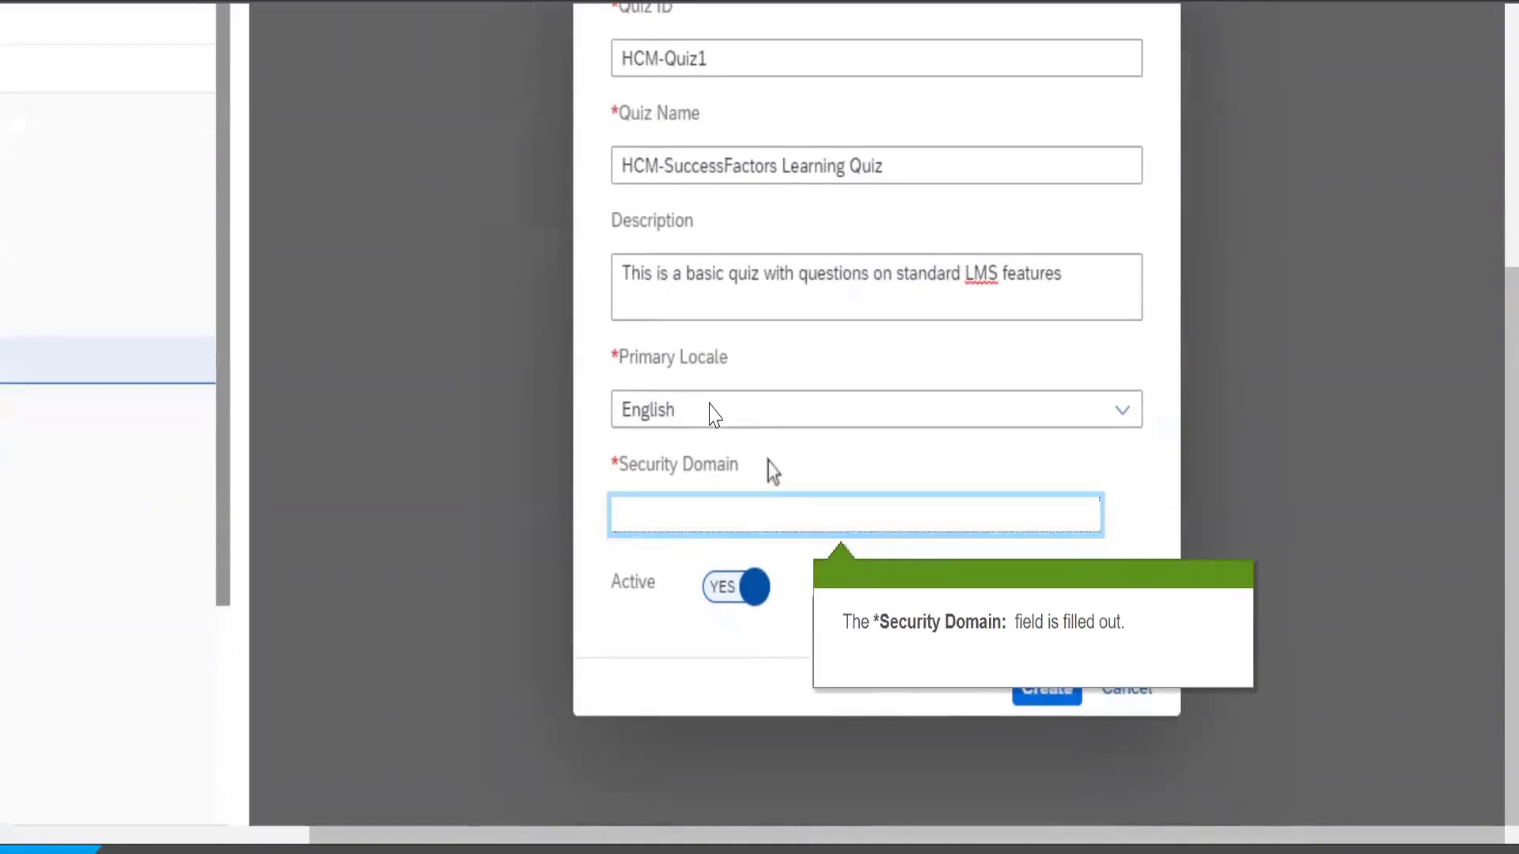
# - Set the new quiz's security domain to CORP, create the quiz and dismiss the closing message
pyautogui.click(758, 525)
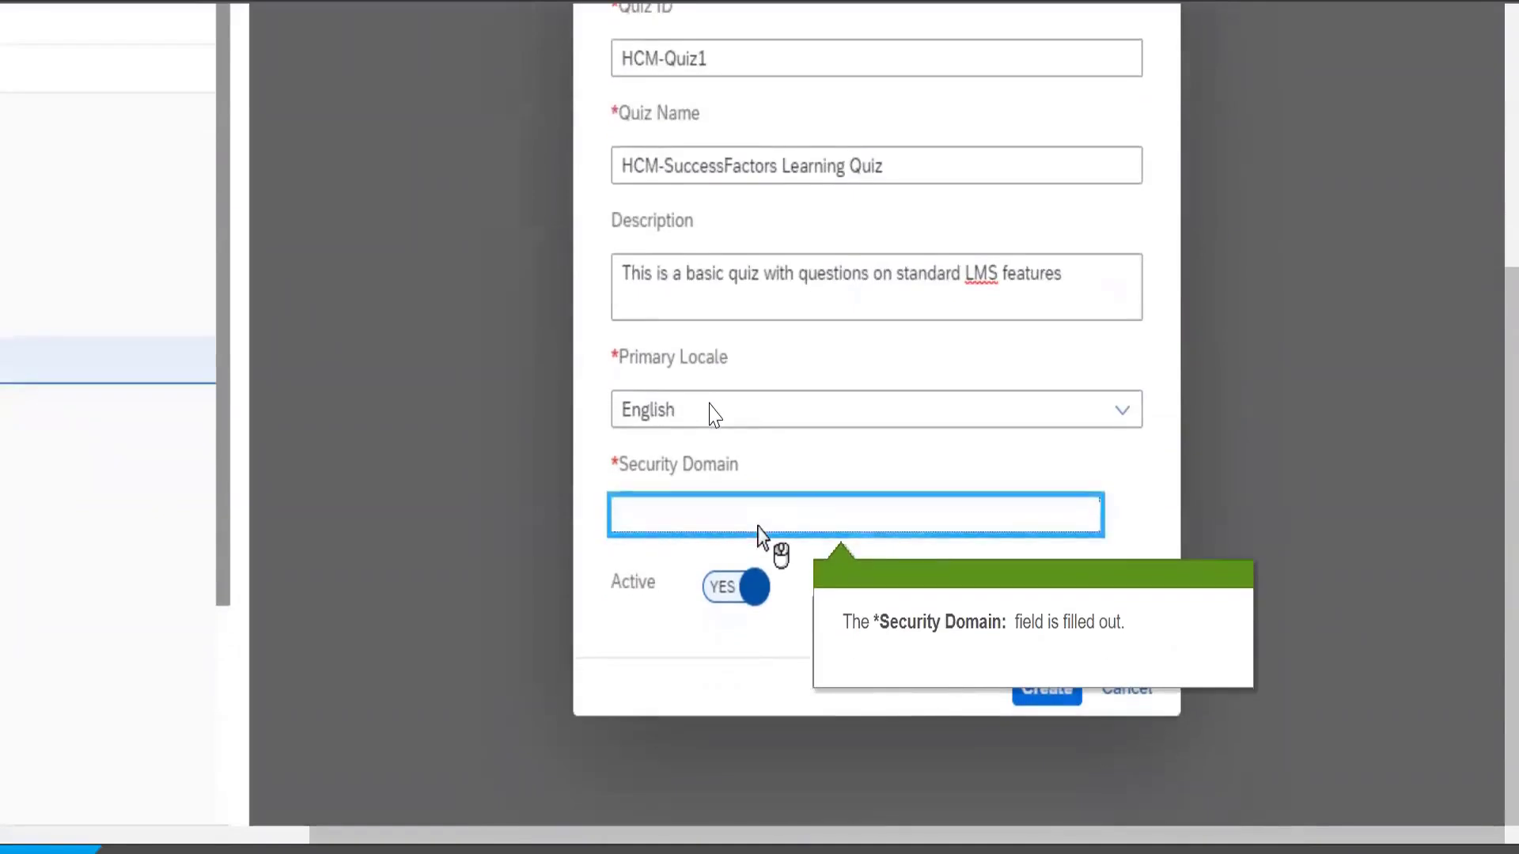
pyautogui.write('CORP')
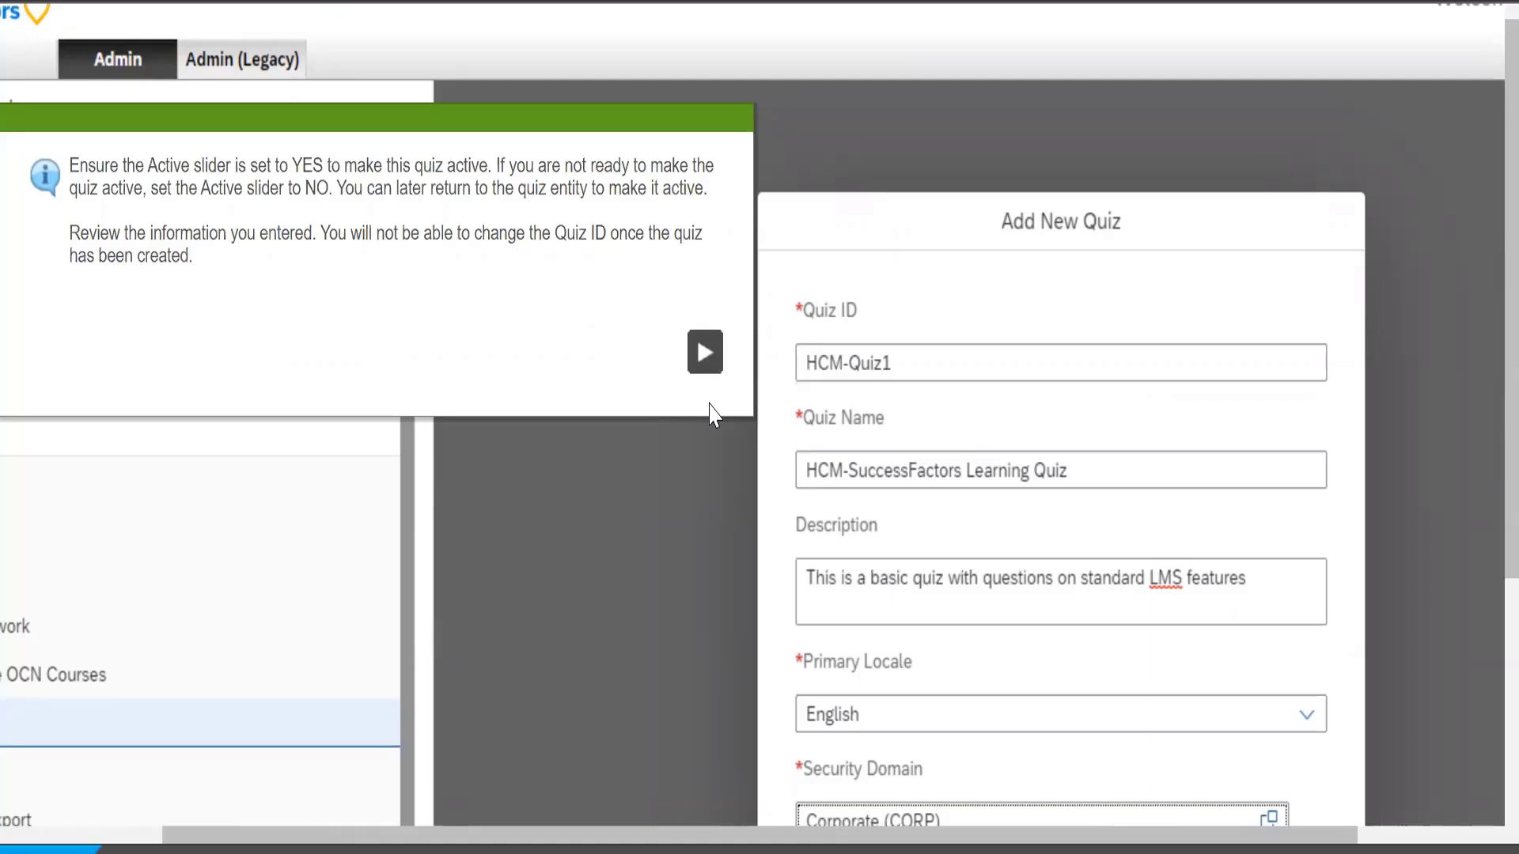
pyautogui.click(705, 352)
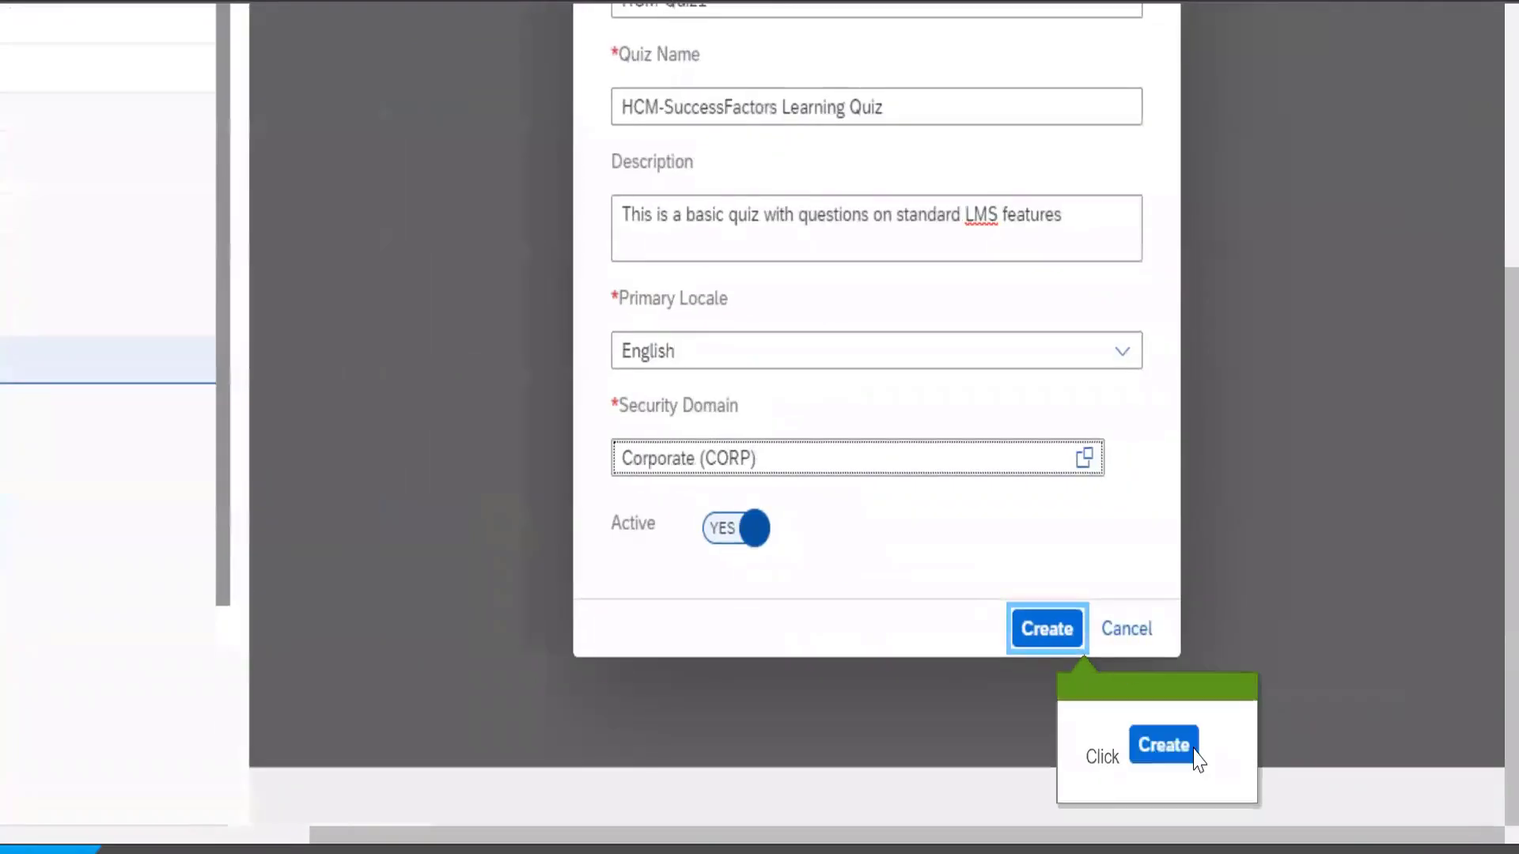
pyautogui.click(1038, 627)
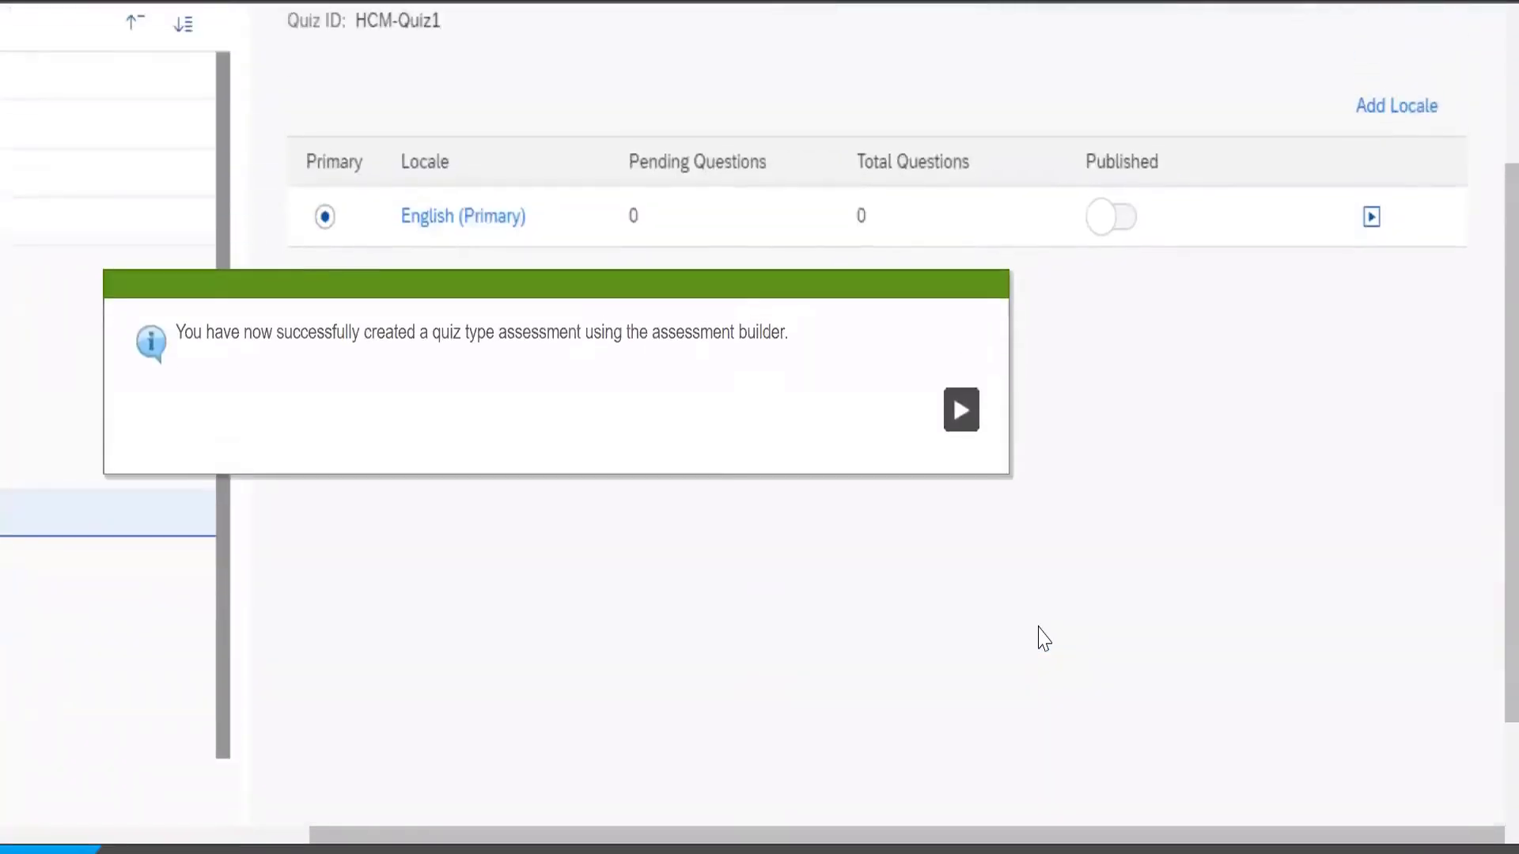
pyautogui.click(965, 428)
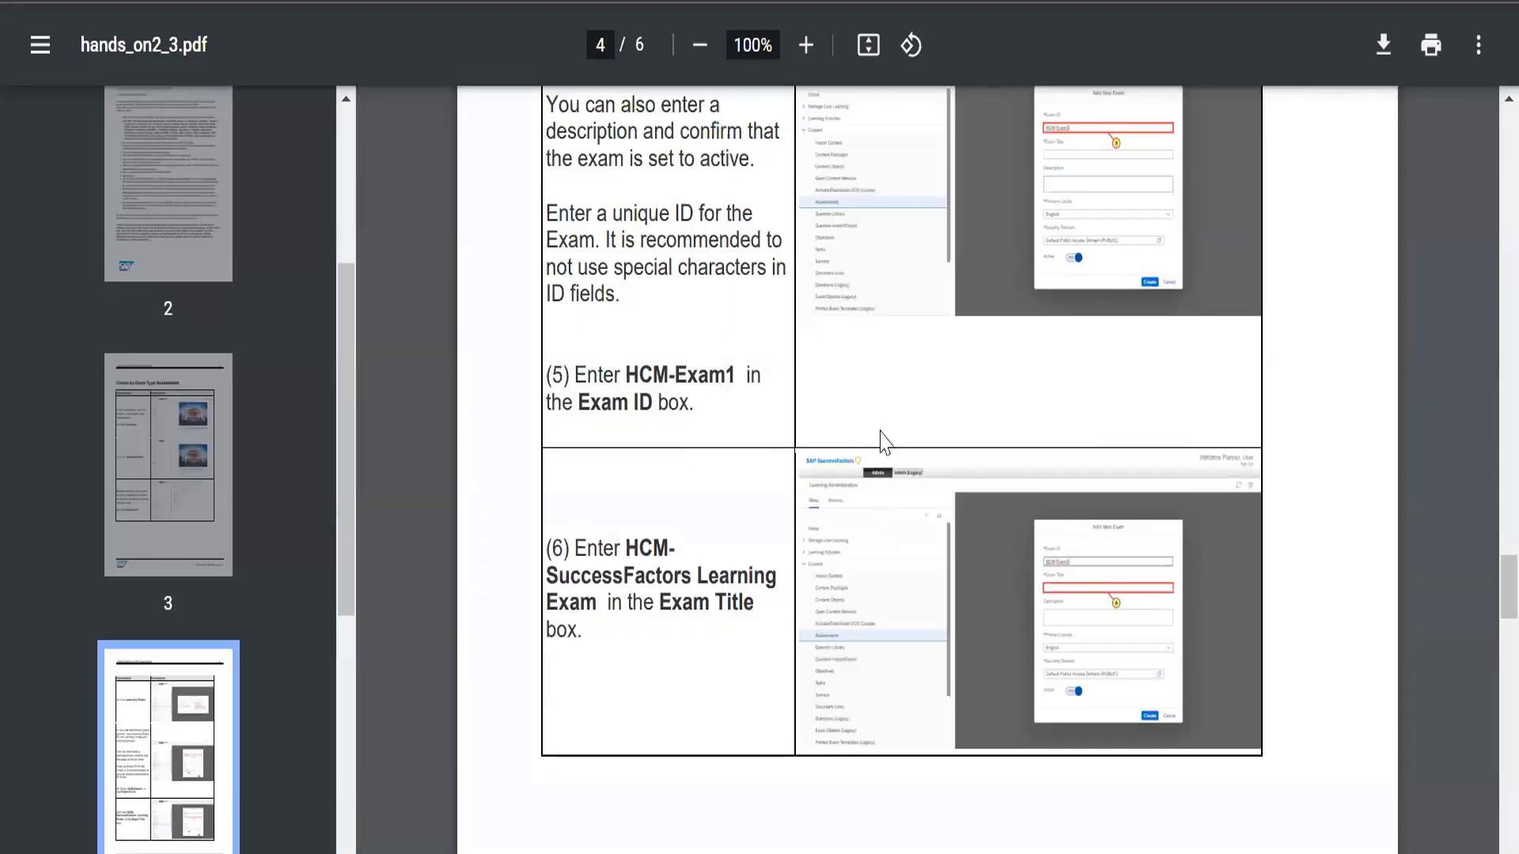
# - Read the remaining pages of hands_on2_3.pdf on creating an exam type assessment
pyautogui.scroll(-2, 690, 544)
pyautogui.scroll(-15, 690, 544)
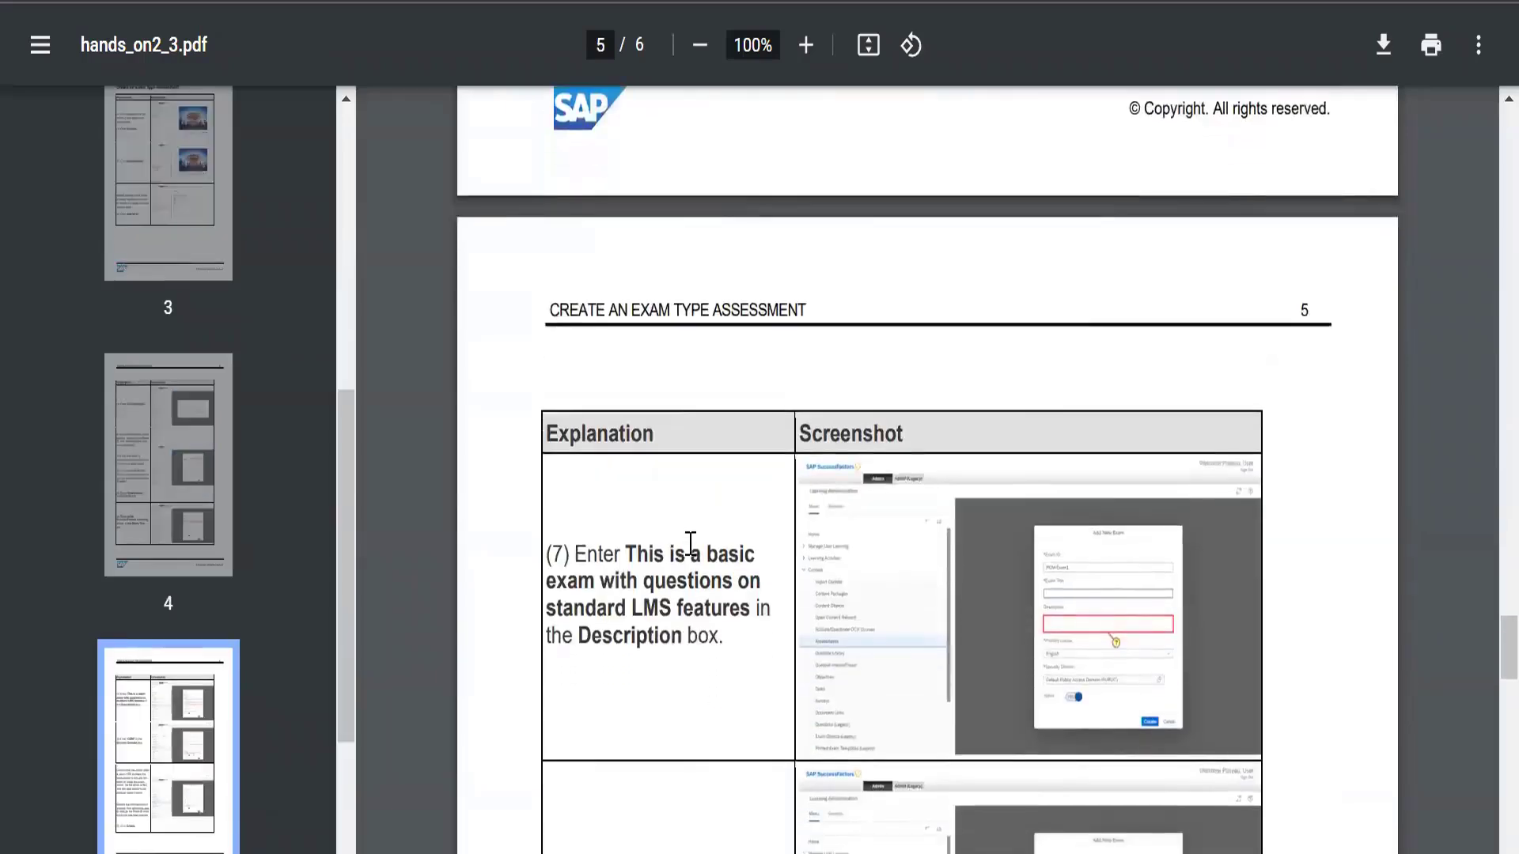
pyautogui.scroll(-6, 690, 544)
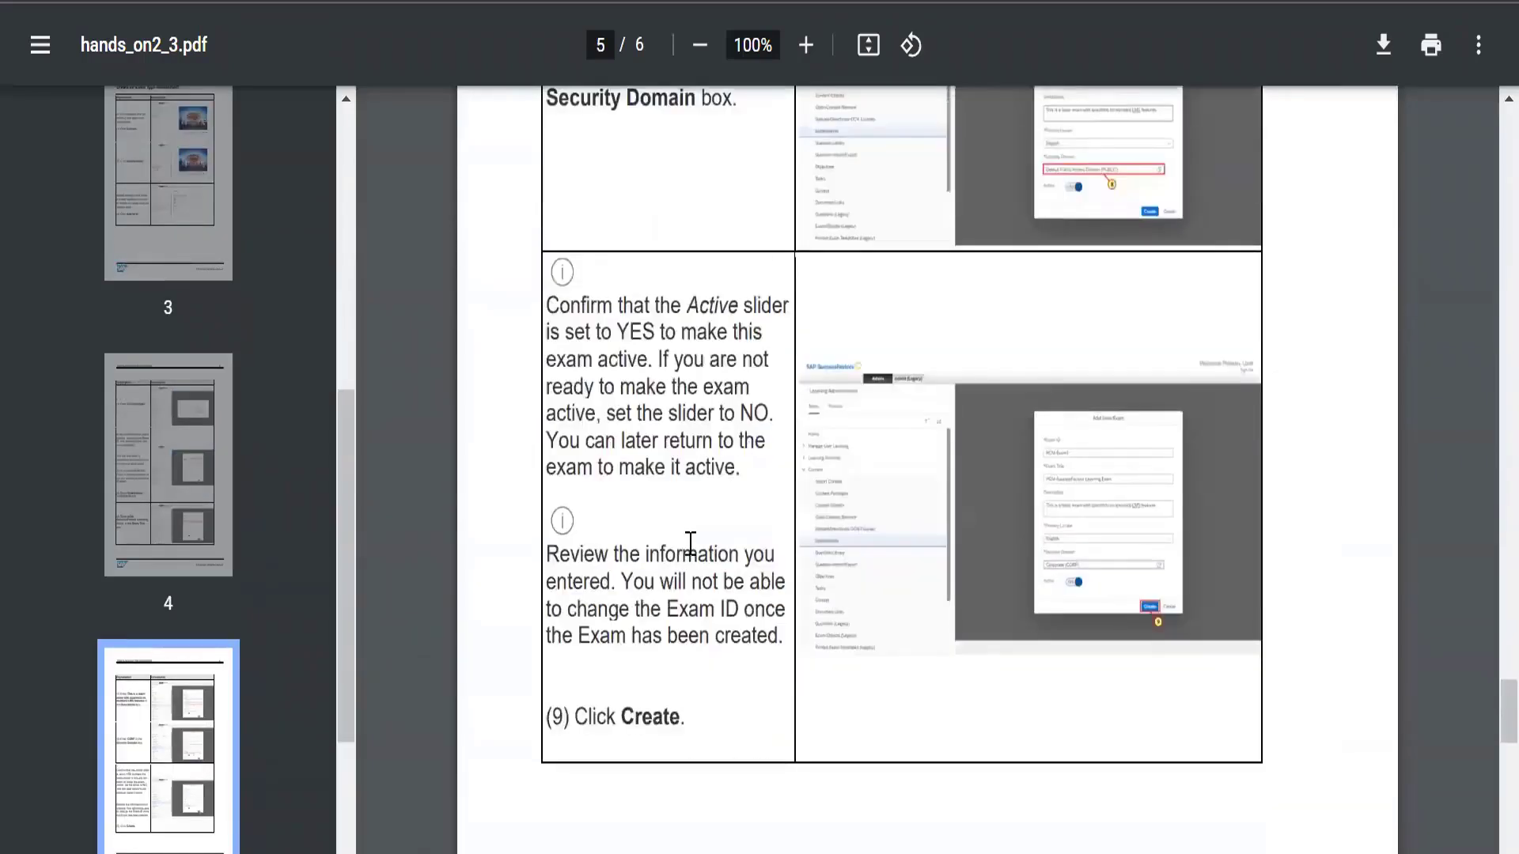
pyautogui.scroll(2, 691, 543)
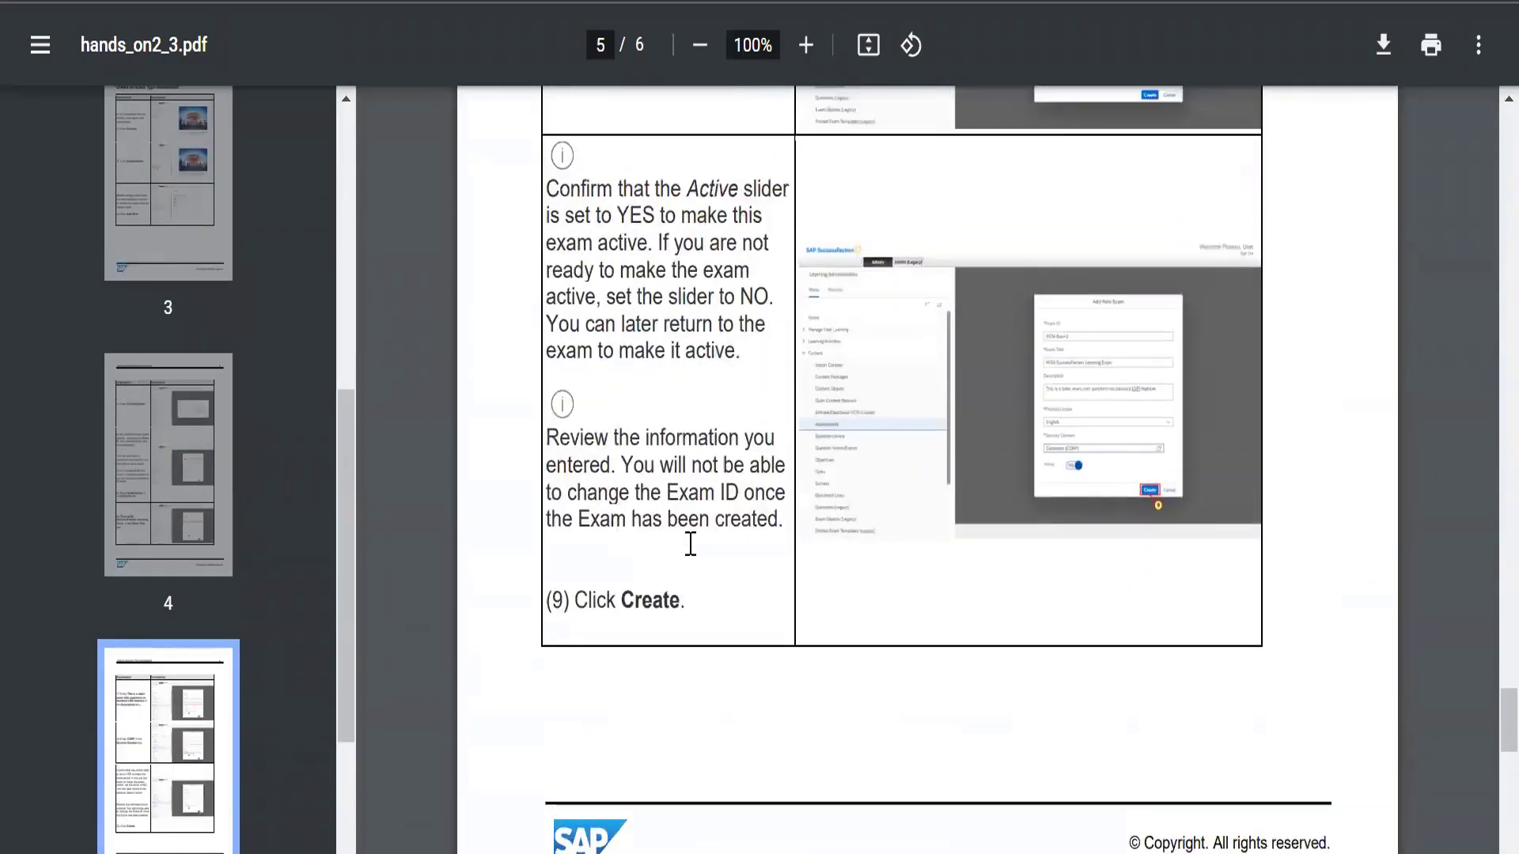
pyautogui.scroll(-12, 691, 543)
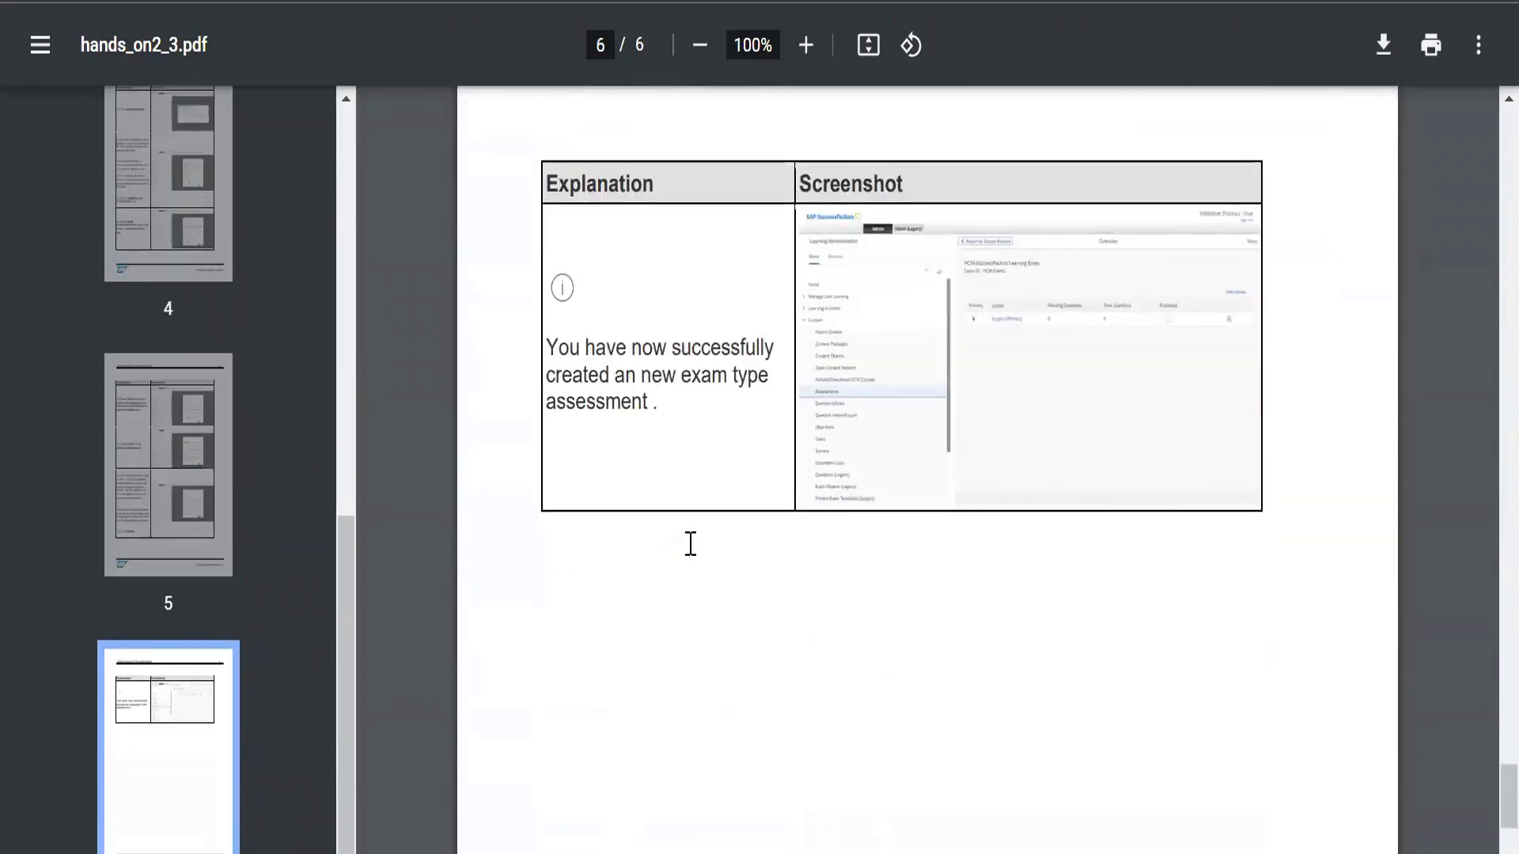
pyautogui.scroll(-5, 690, 543)
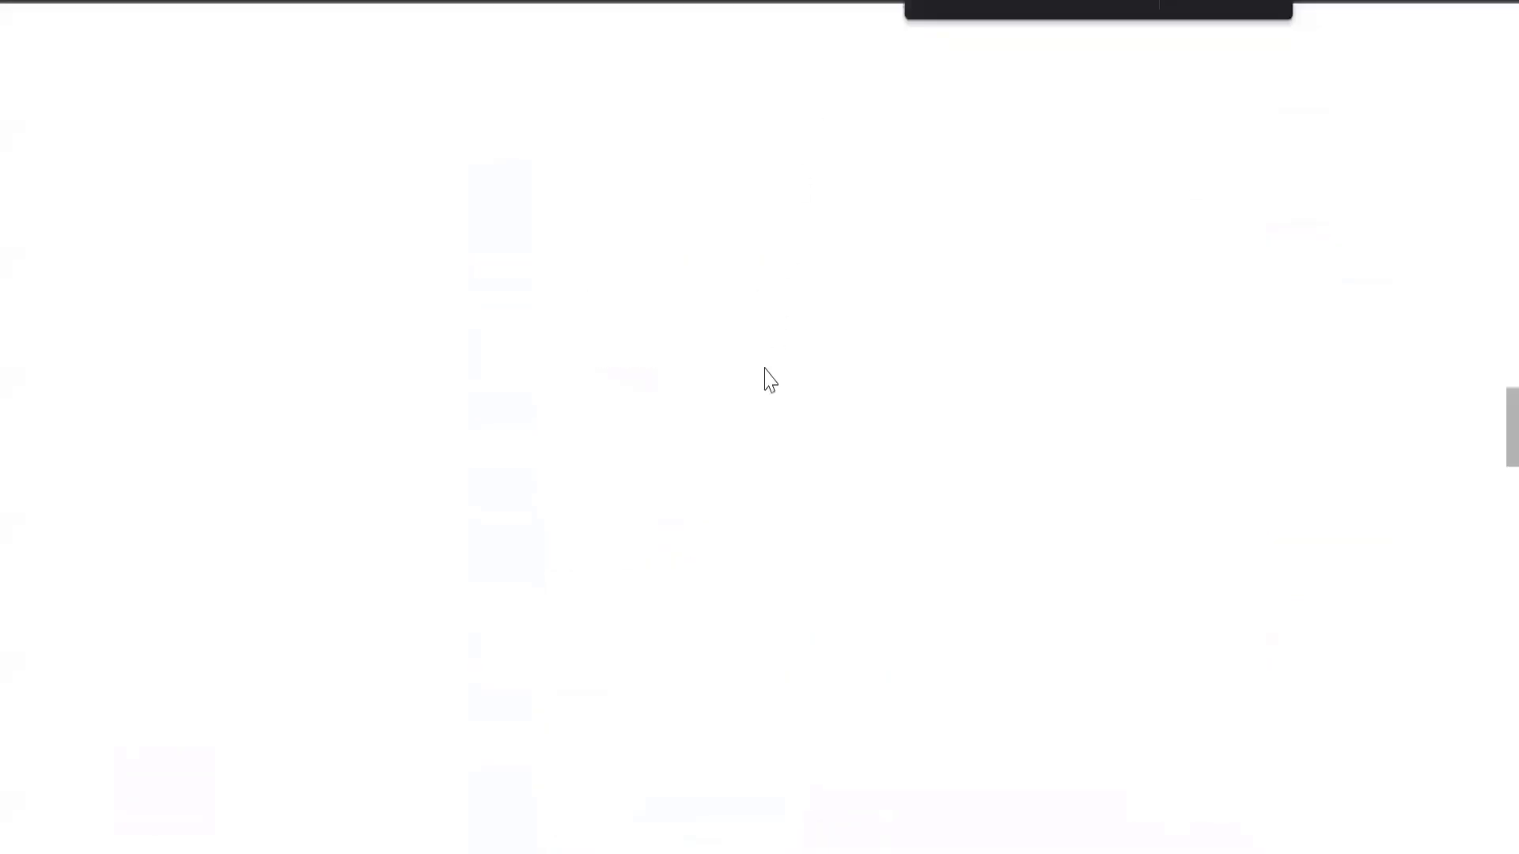
# - Return to the course's content structure and launch the Assessments (Exams and Quizzes) unit under Module 8
pyautogui.scroll(10, 765, 380)
pyautogui.scroll(1, 770, 380)
pyautogui.click(1044, 410)
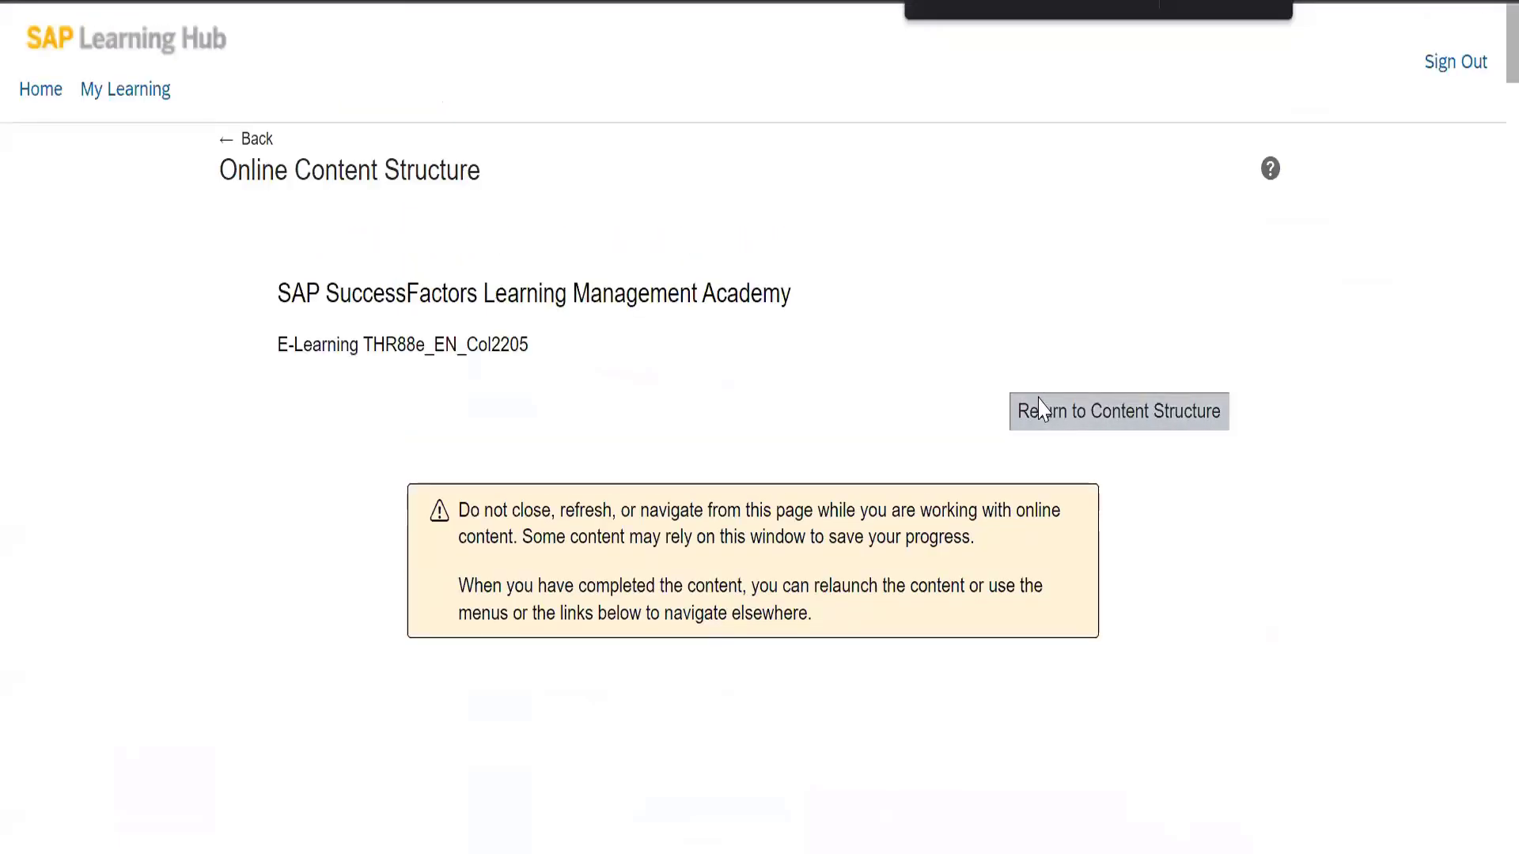
pyautogui.press('Return')
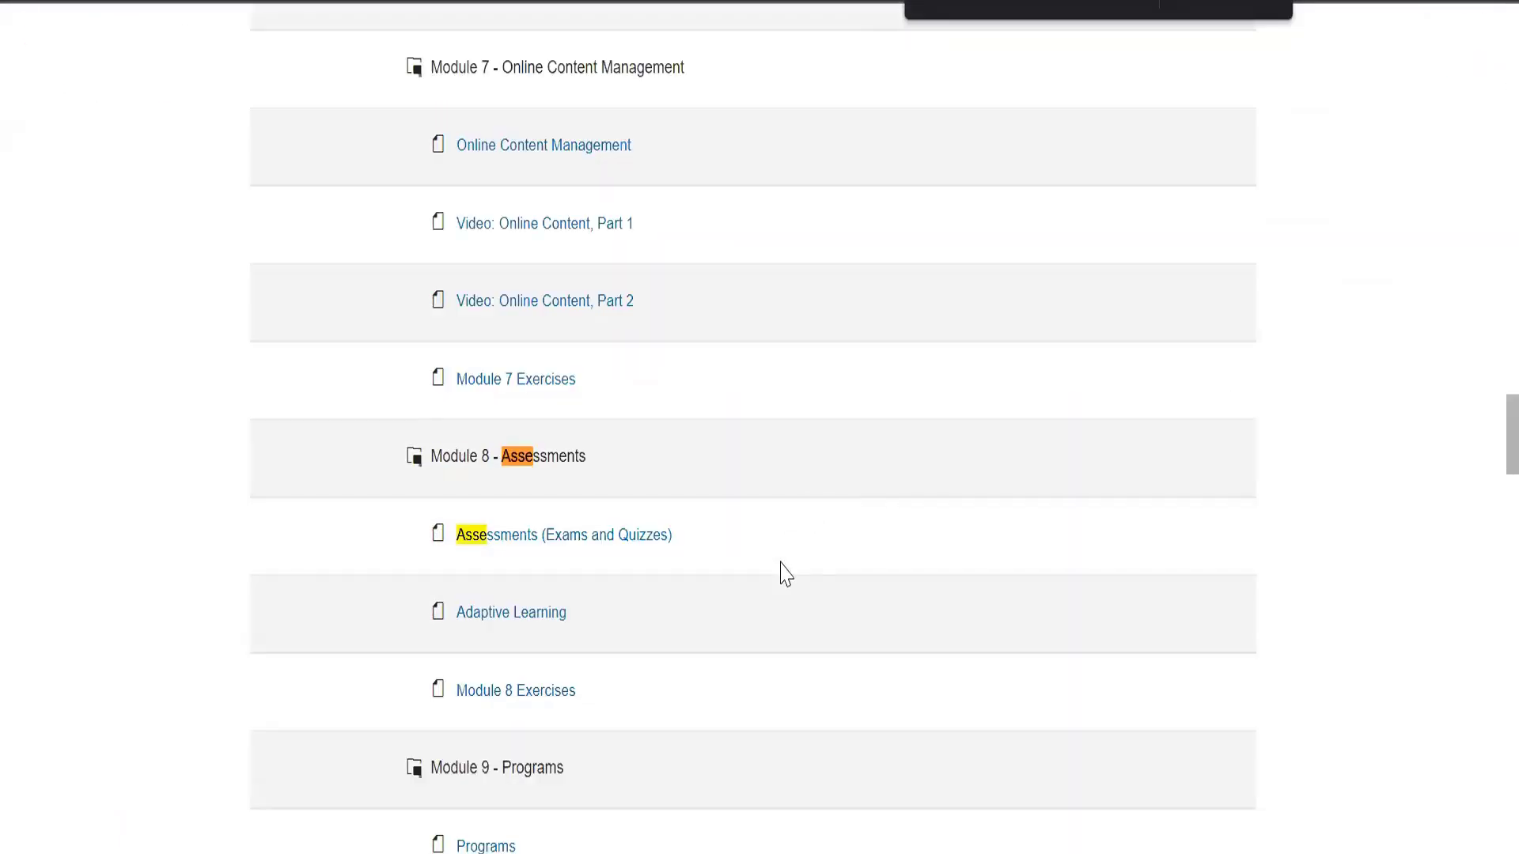
pyautogui.click(564, 535)
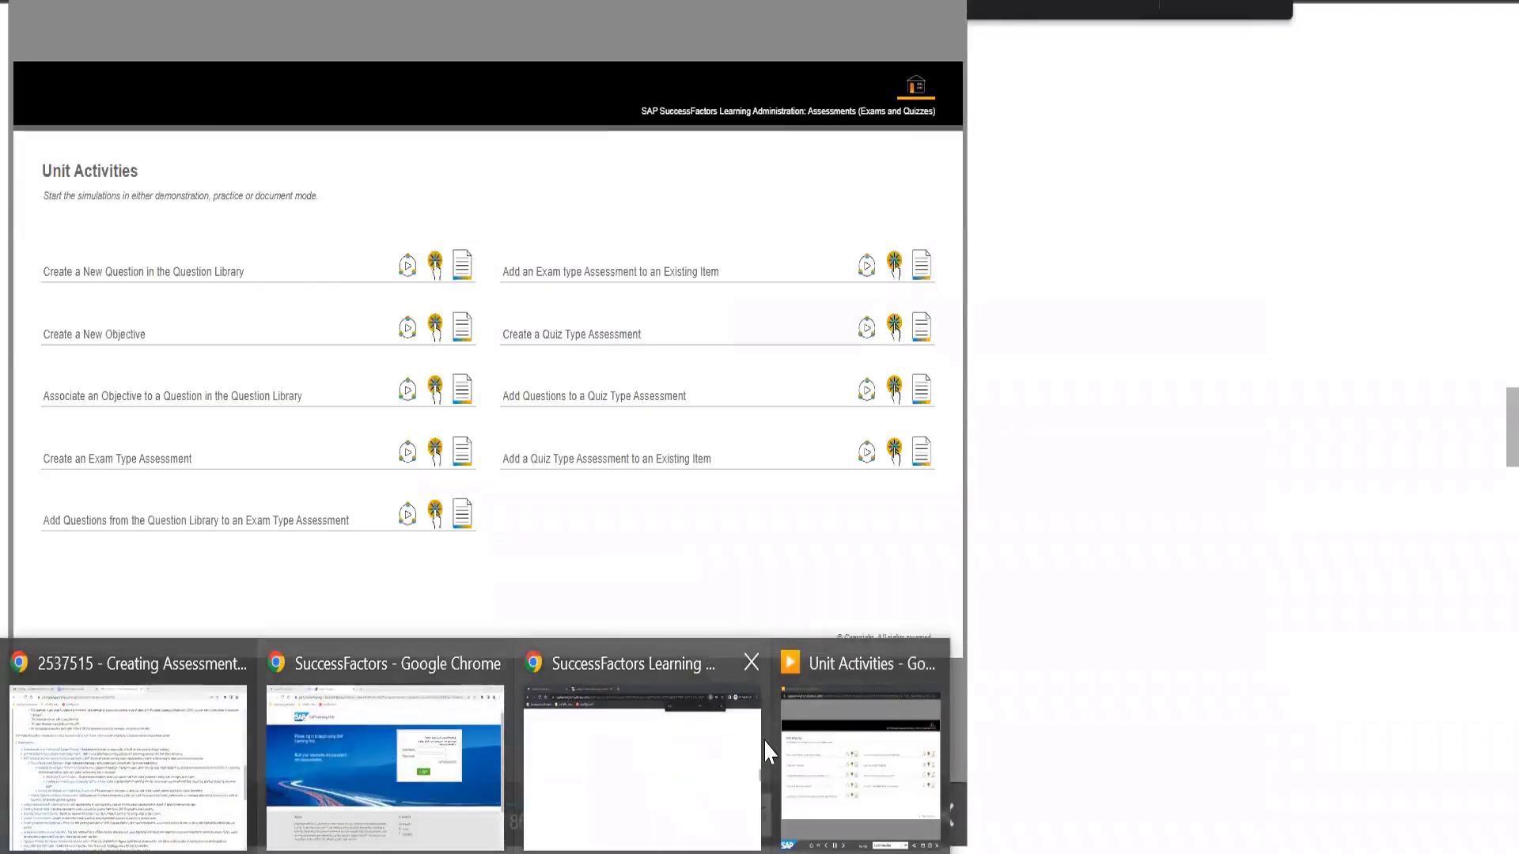
# - Switch to the Unit Activities window and start the demonstration simulation for Add Questions to a Quiz Type Assessment
pyautogui.click(633, 769)
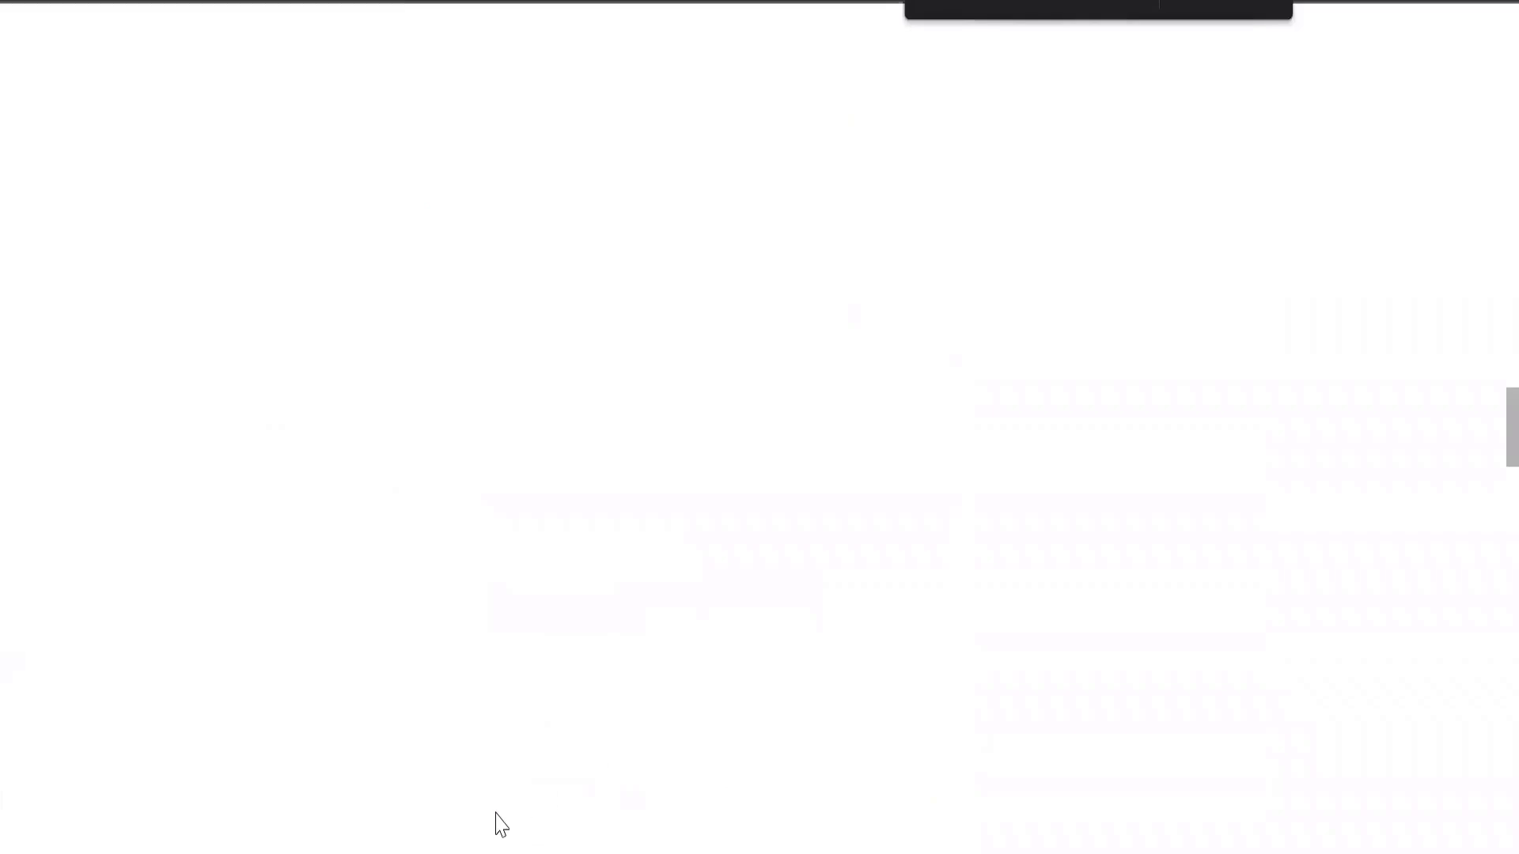
pyautogui.moveTo(645, 790)
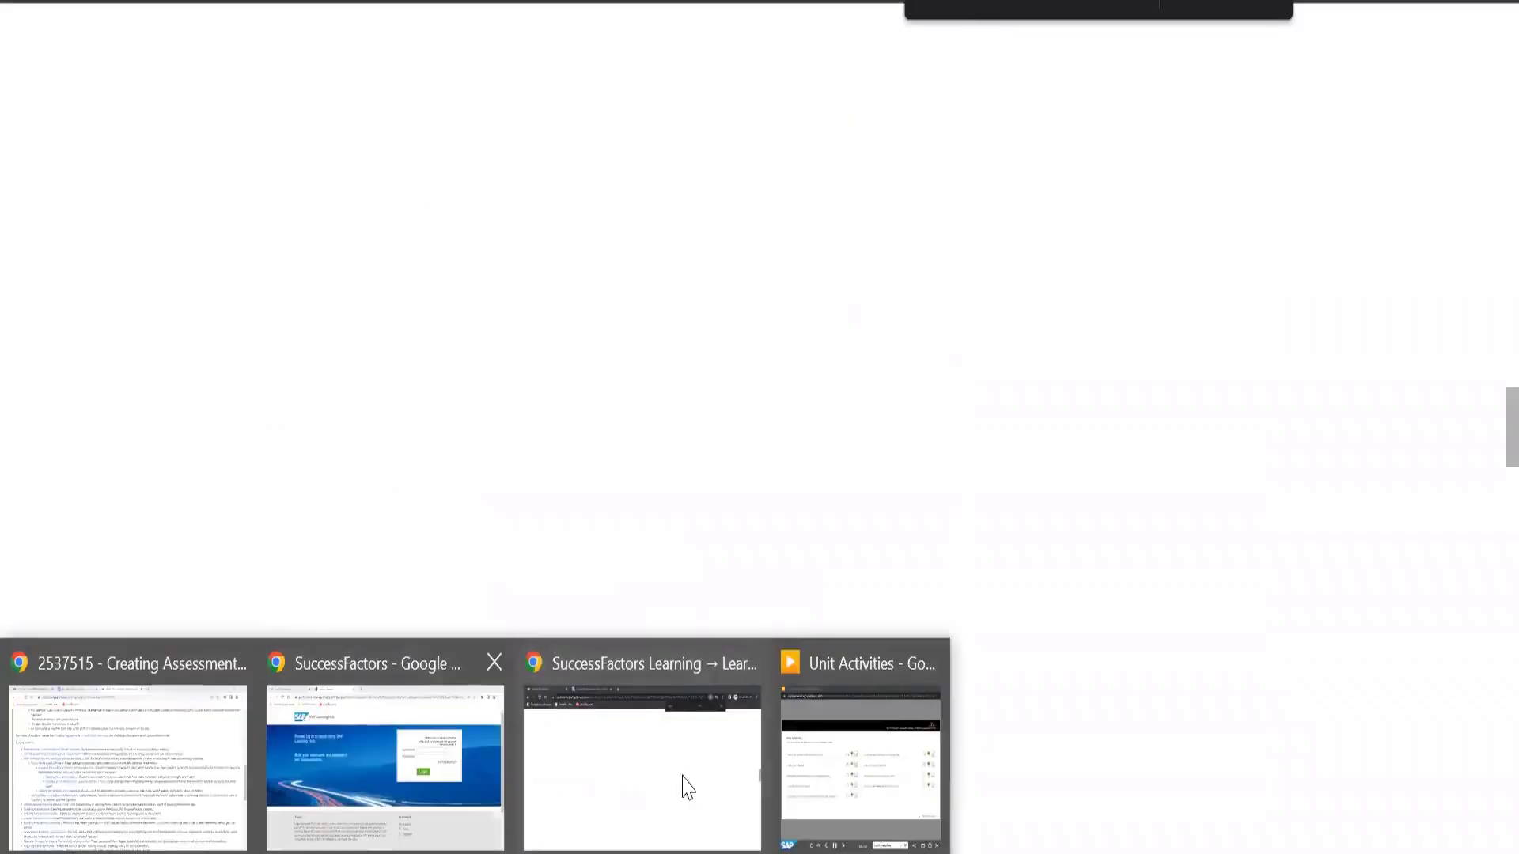
pyautogui.click(814, 770)
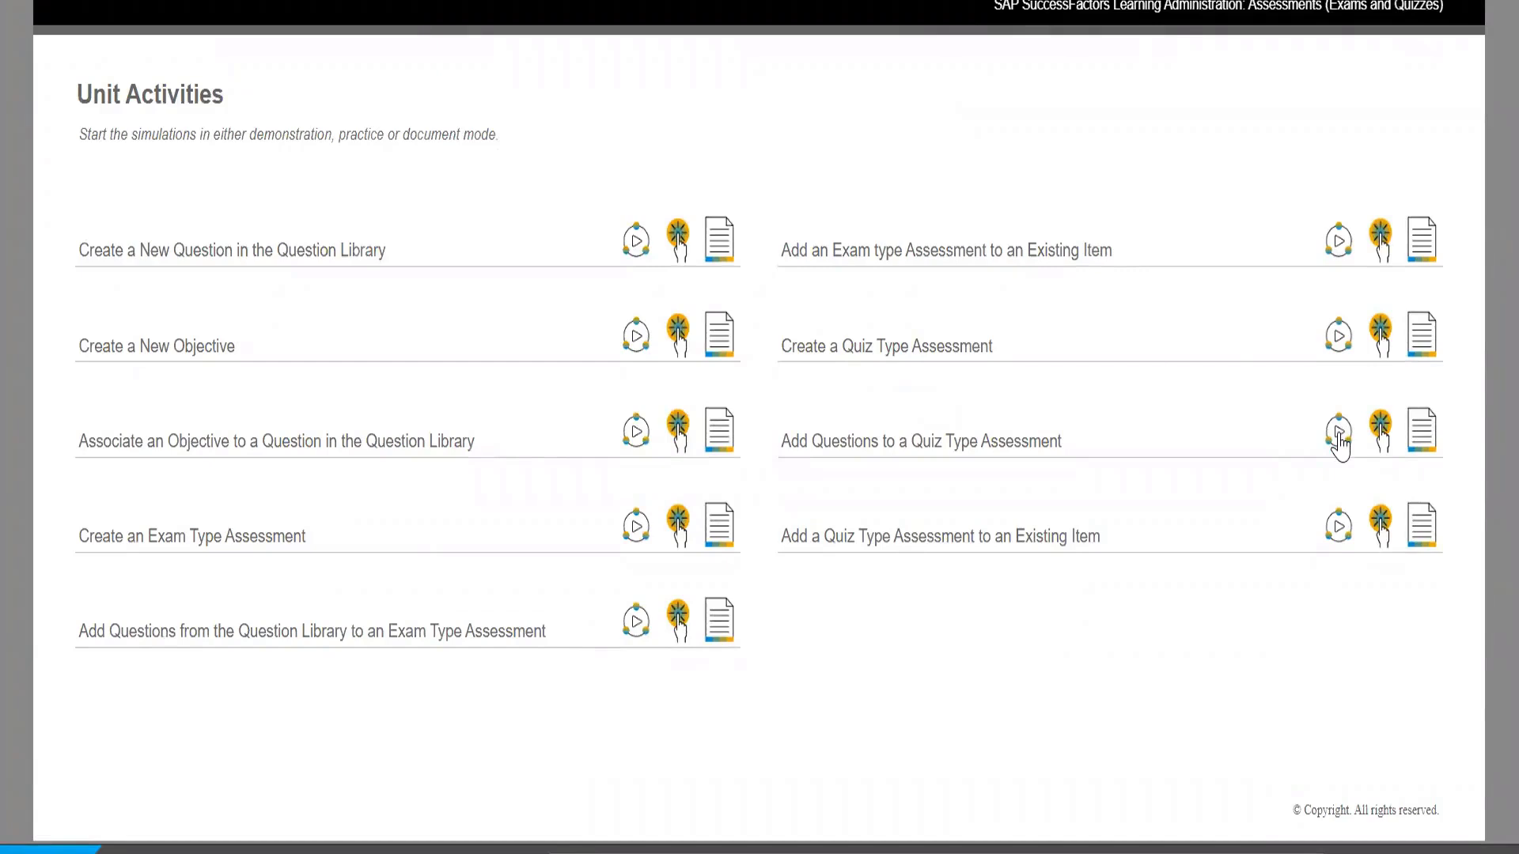
pyautogui.click(1338, 434)
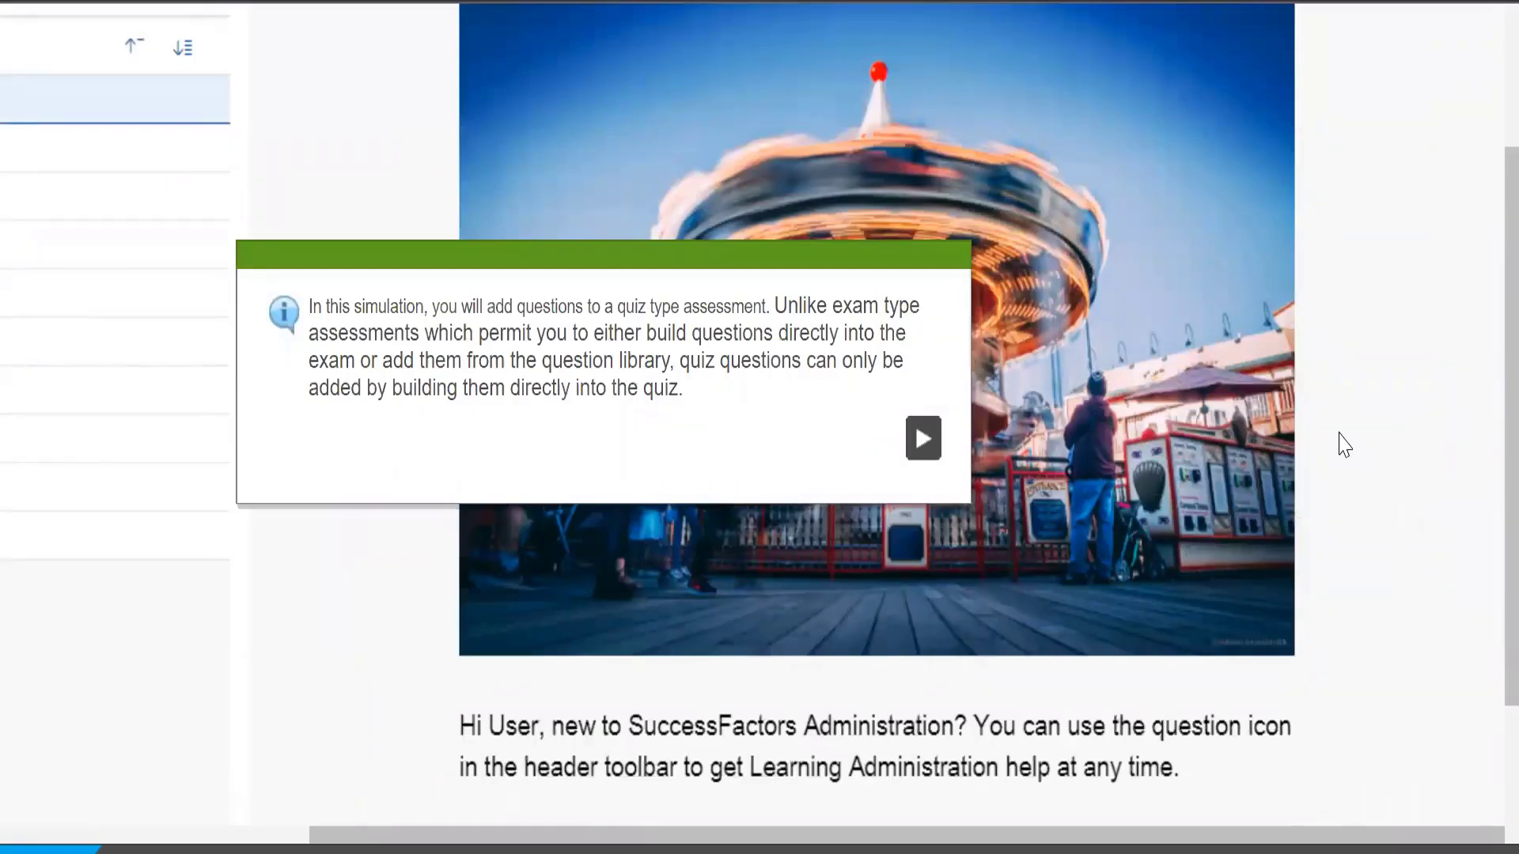
# - Continue past the simulation's introduction and open Assessments under Content in Learning Administration
pyautogui.click(922, 439)
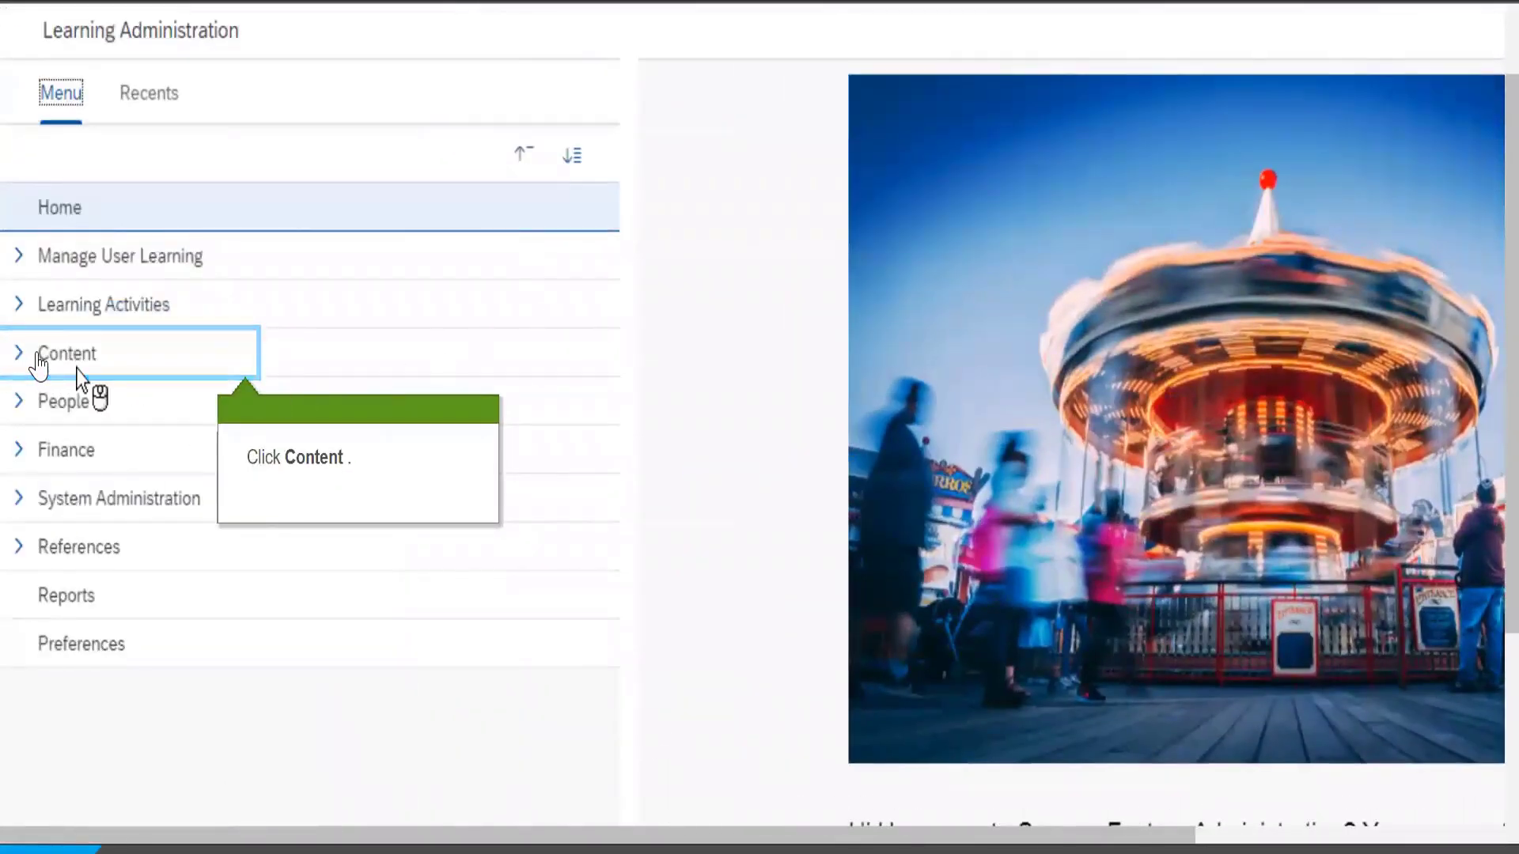
pyautogui.click(42, 364)
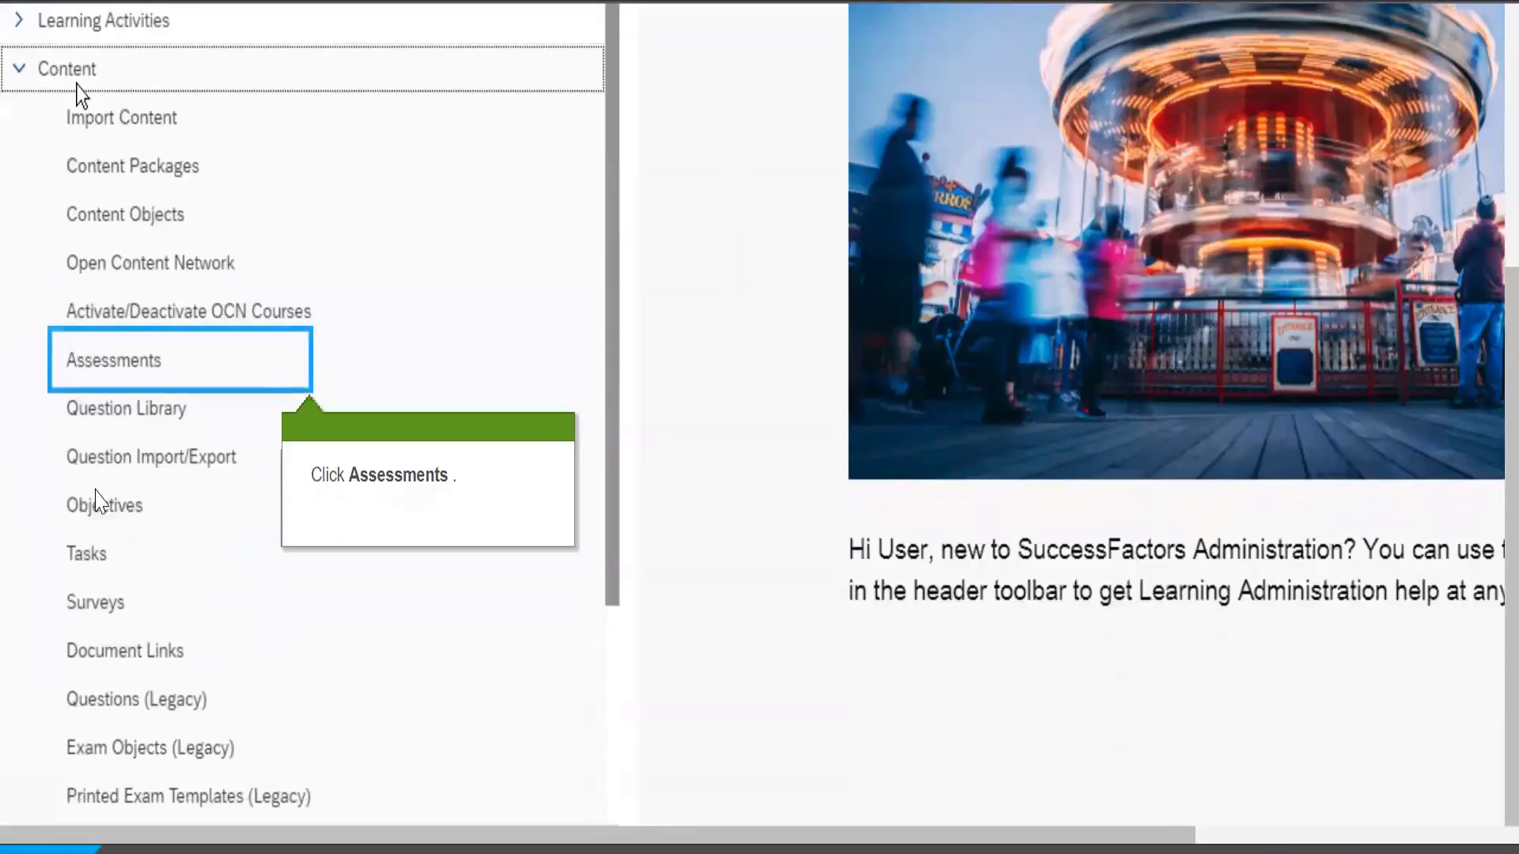
pyautogui.click(111, 372)
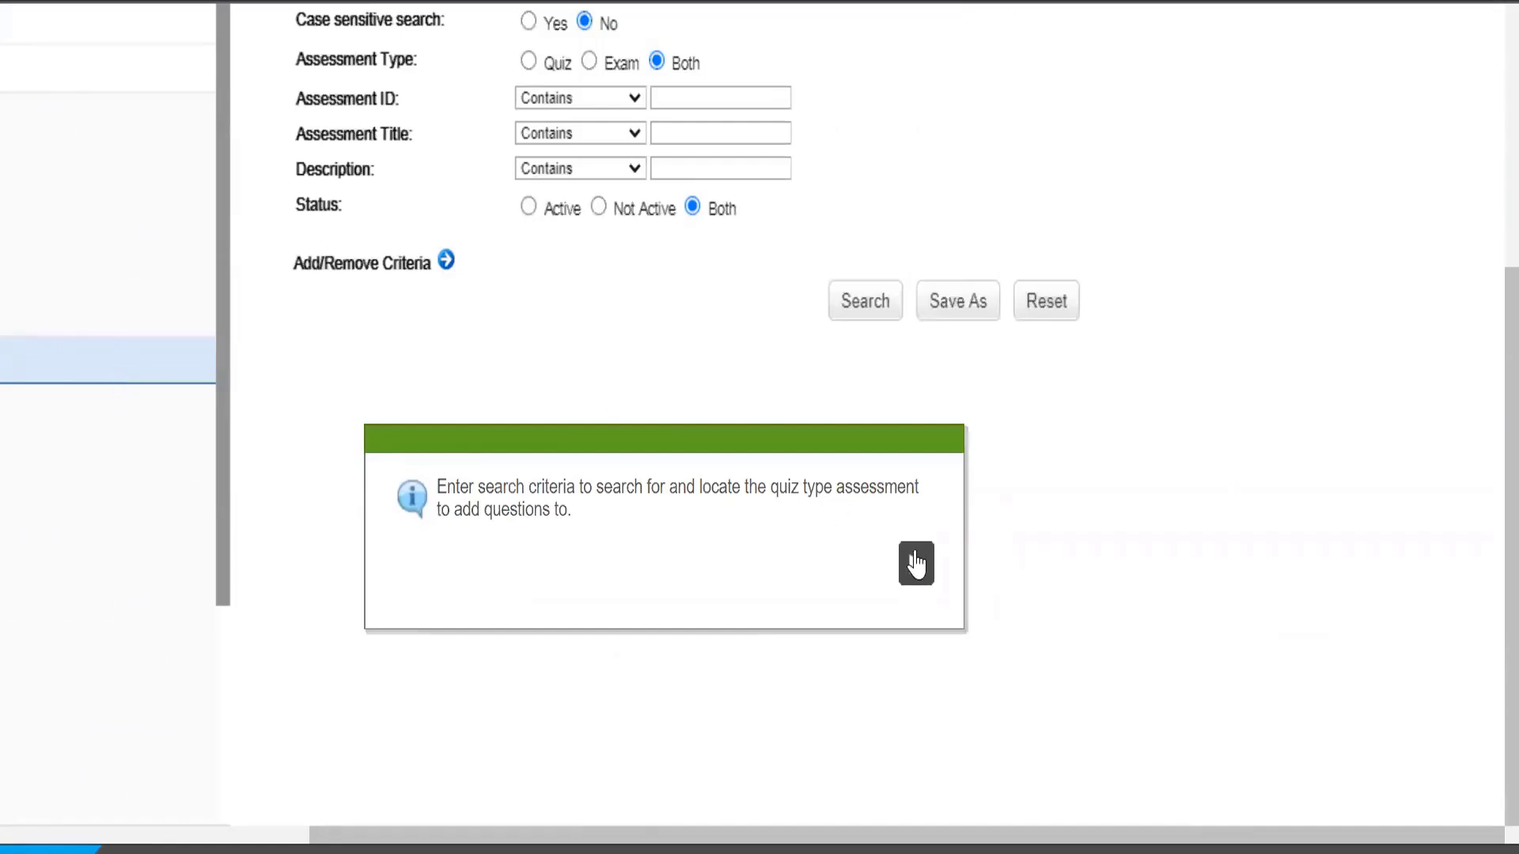
# - Search for assessments whose ID contains HCM and open the English (Primary) locale of quiz HCM-Quiz1
pyautogui.click(916, 563)
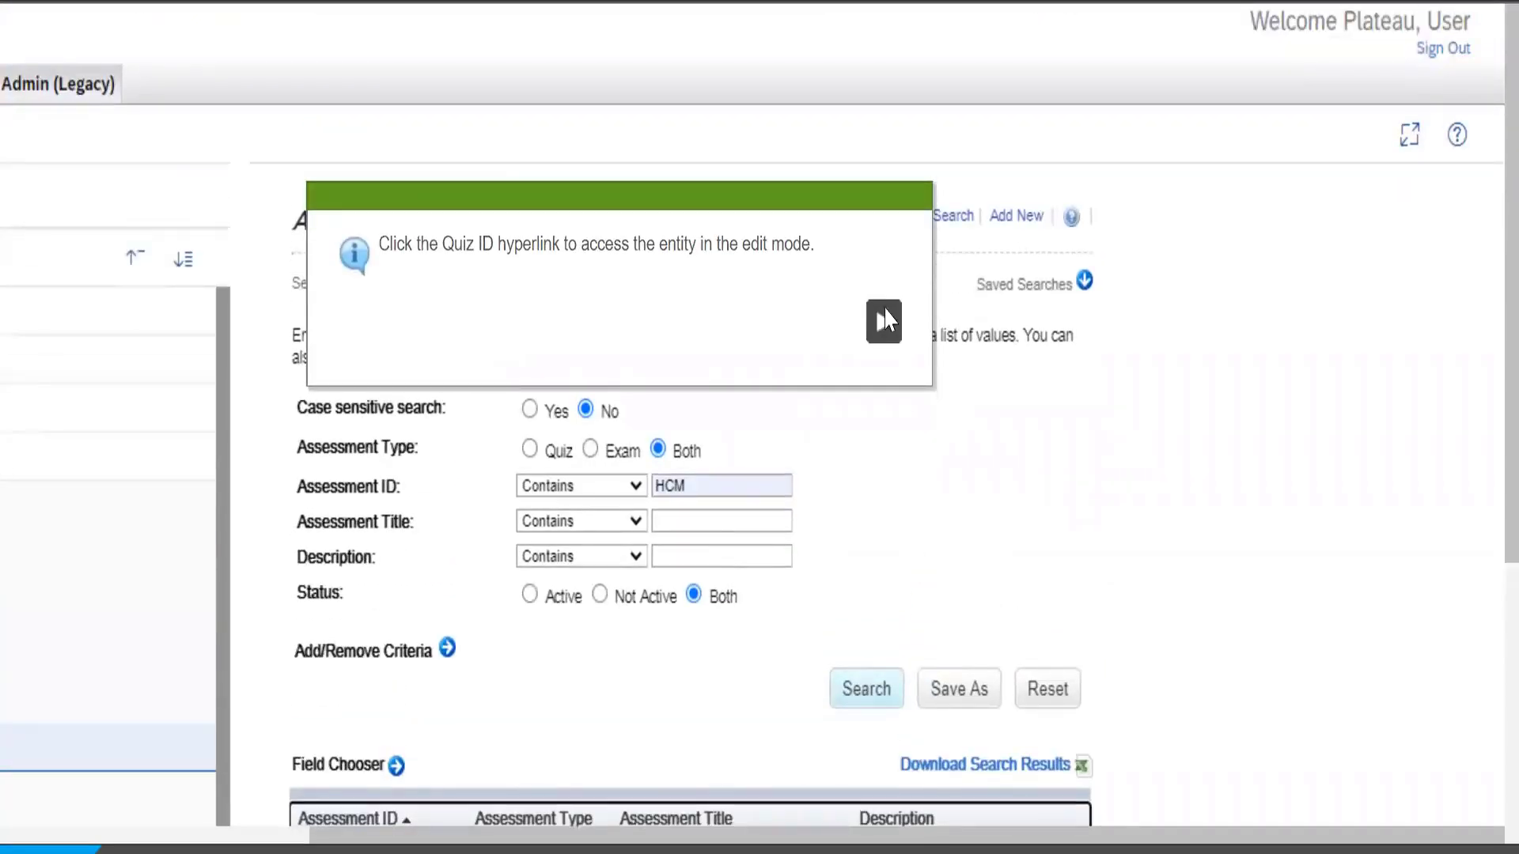
pyautogui.click(885, 320)
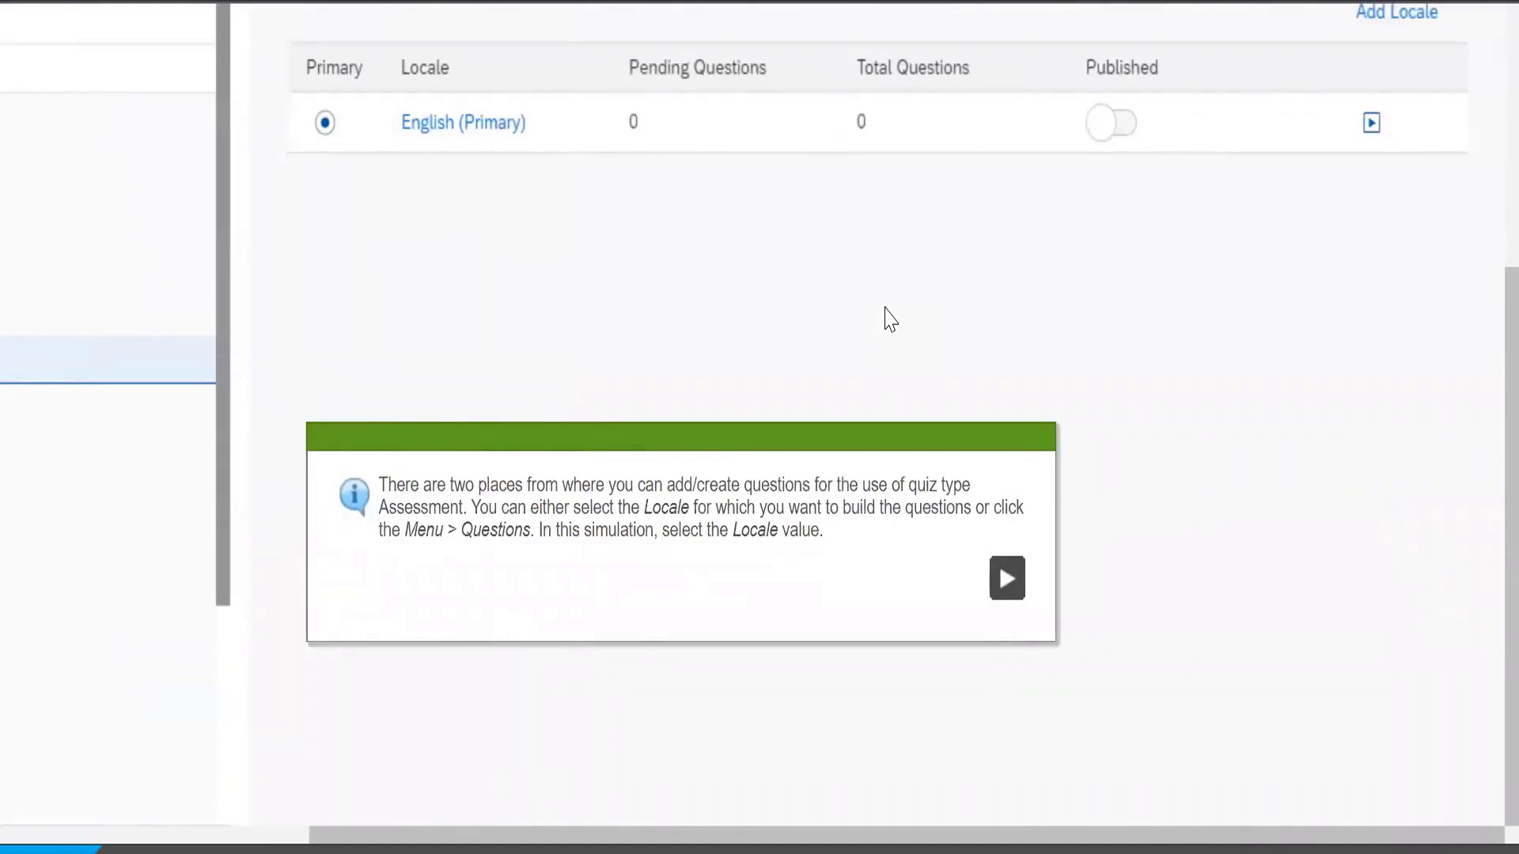
pyautogui.click(1007, 580)
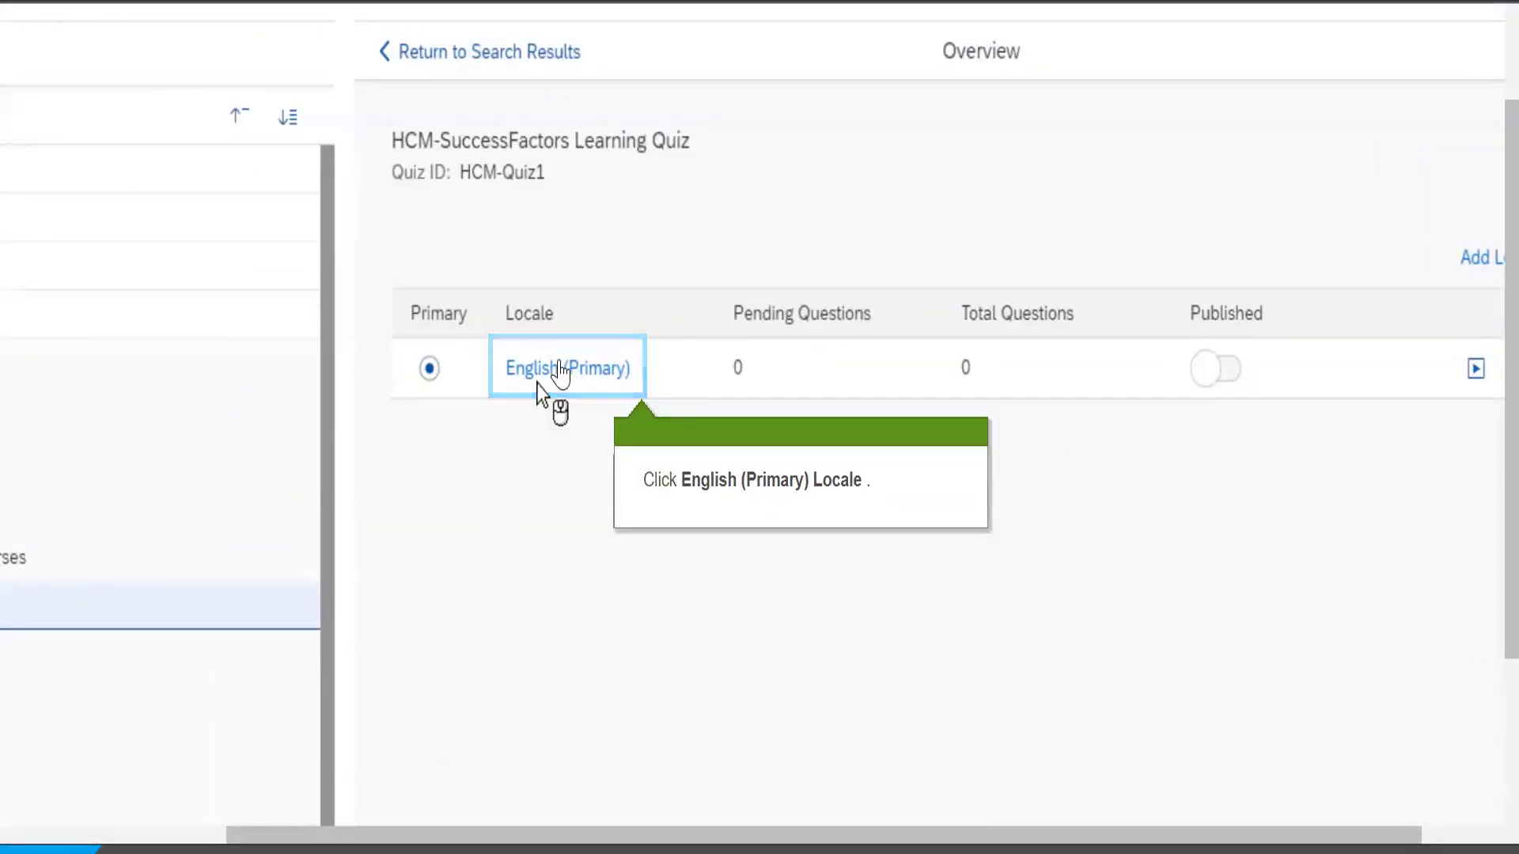
pyautogui.click(560, 365)
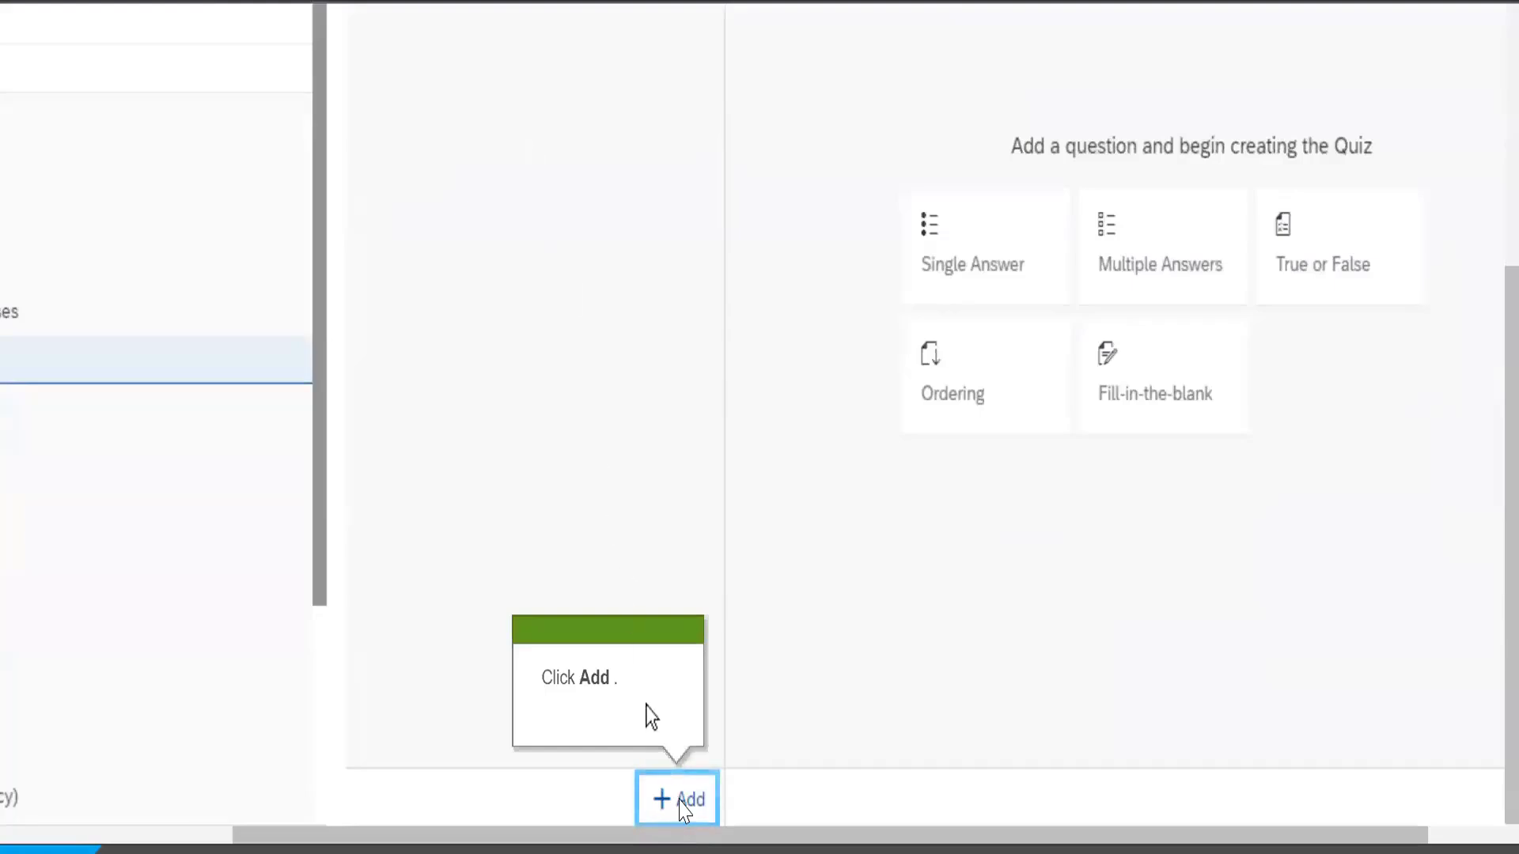
# - Add a True or False question "An Item is the smallest assignable unit in LMS." with True as the correct answer, and save it
pyautogui.click(684, 809)
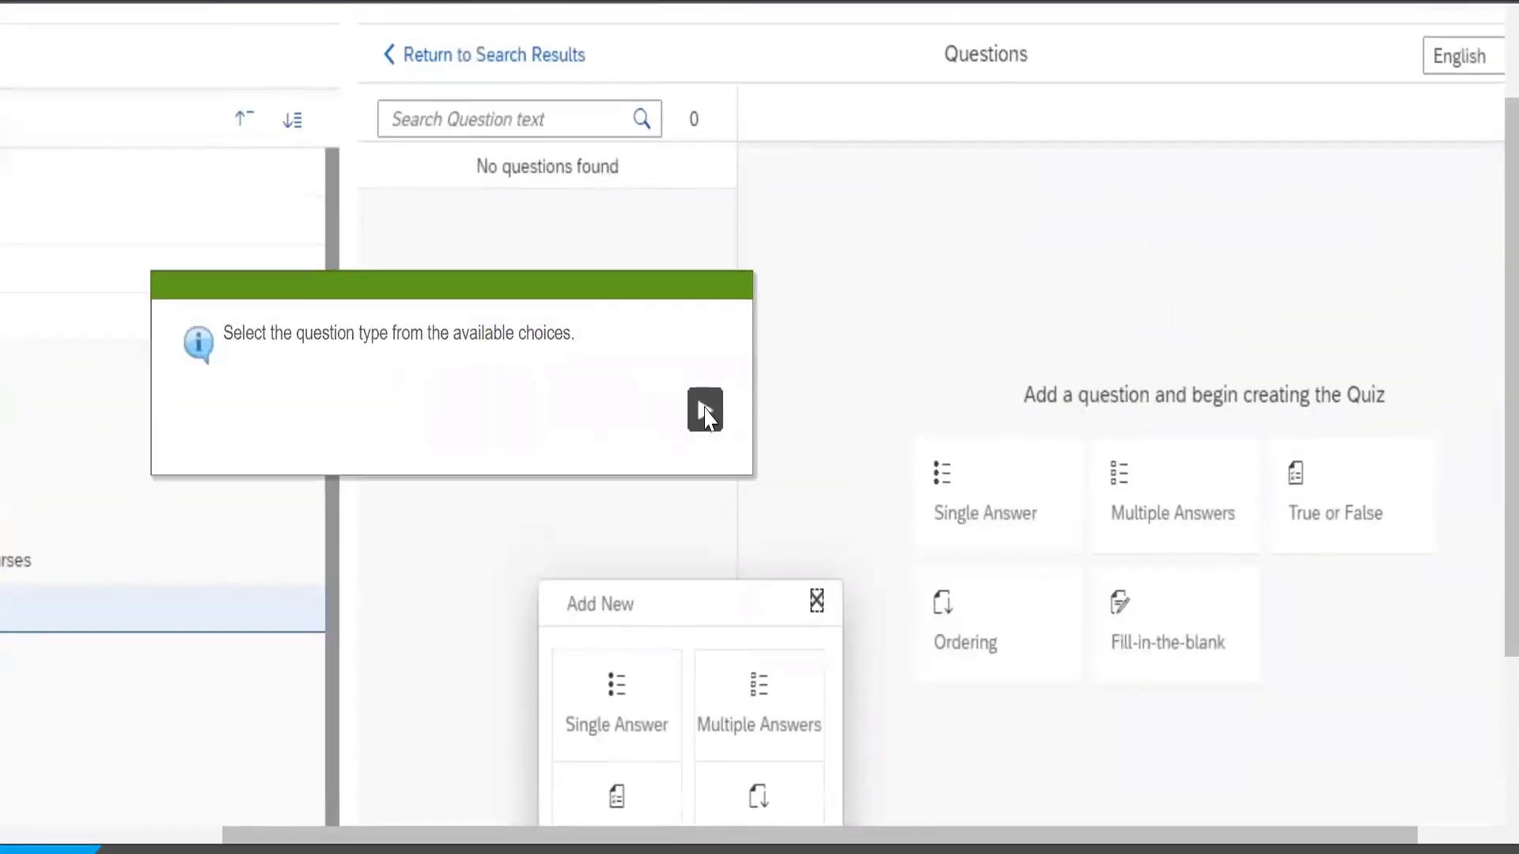
pyautogui.click(703, 409)
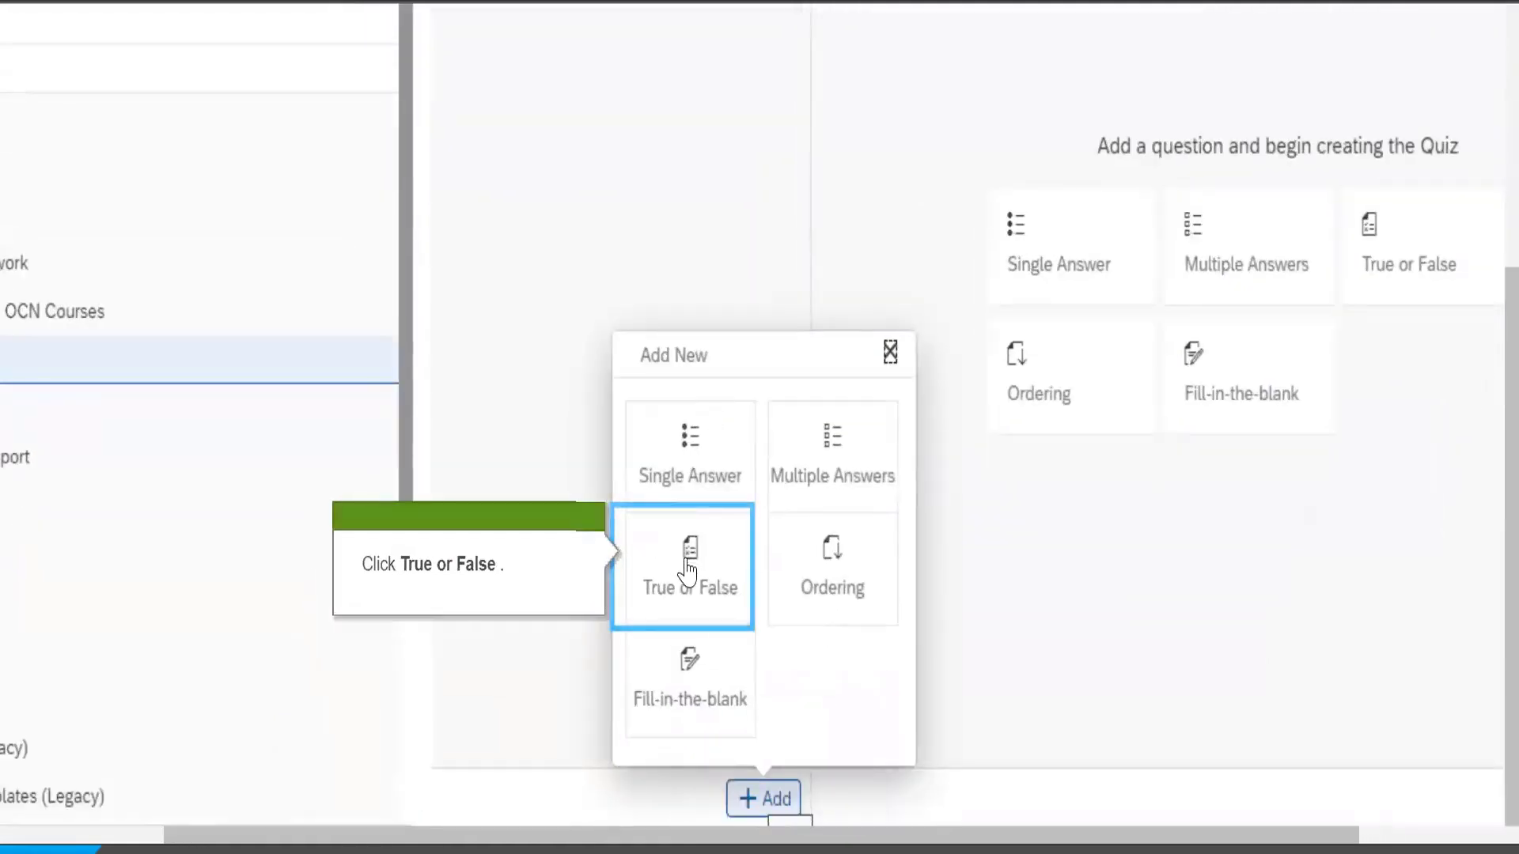
pyautogui.click(687, 562)
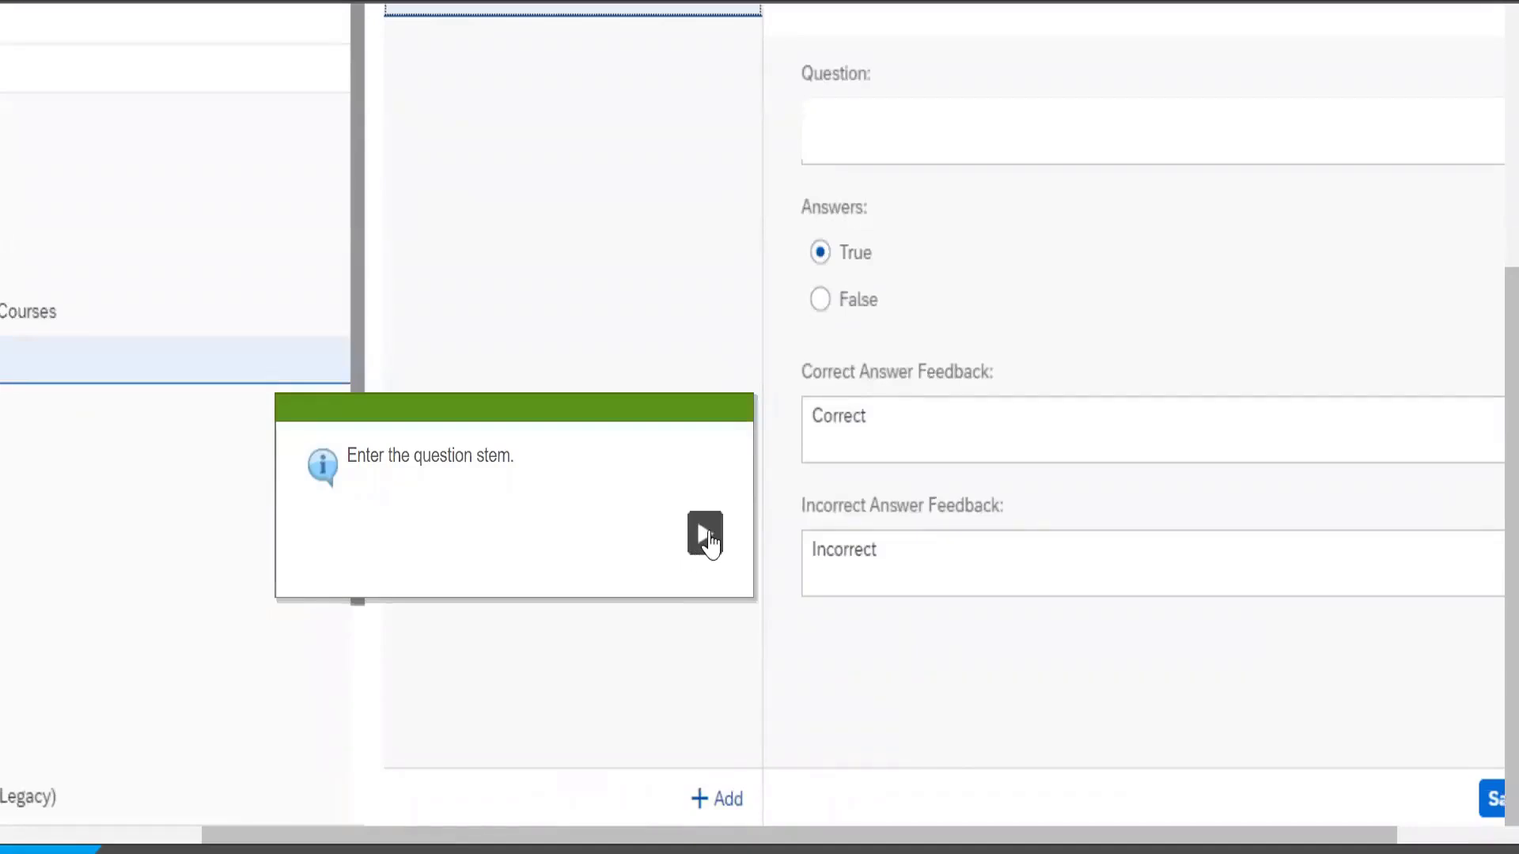
pyautogui.click(707, 534)
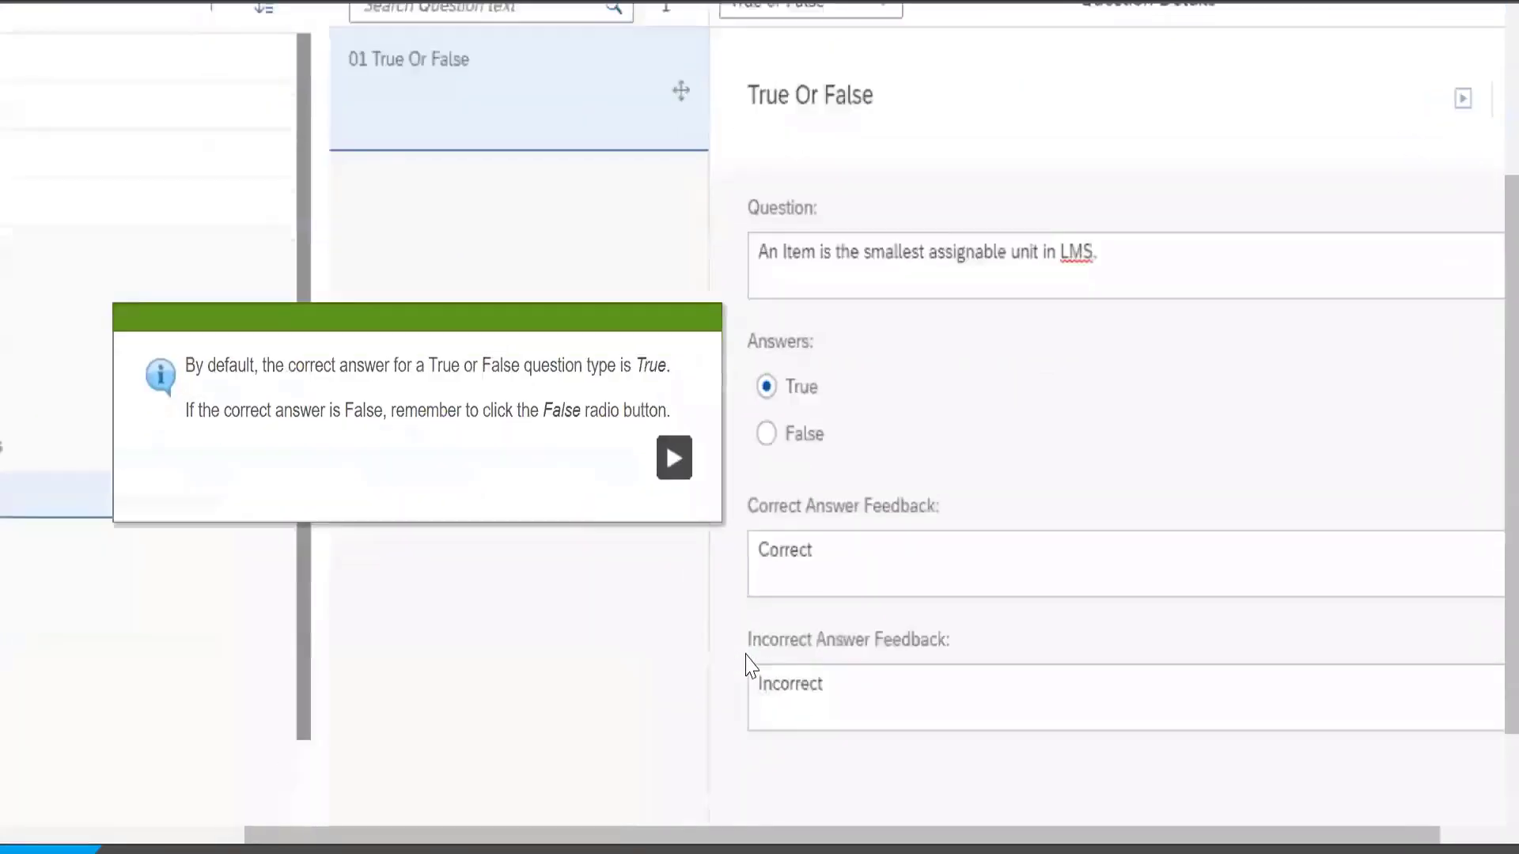
pyautogui.click(705, 418)
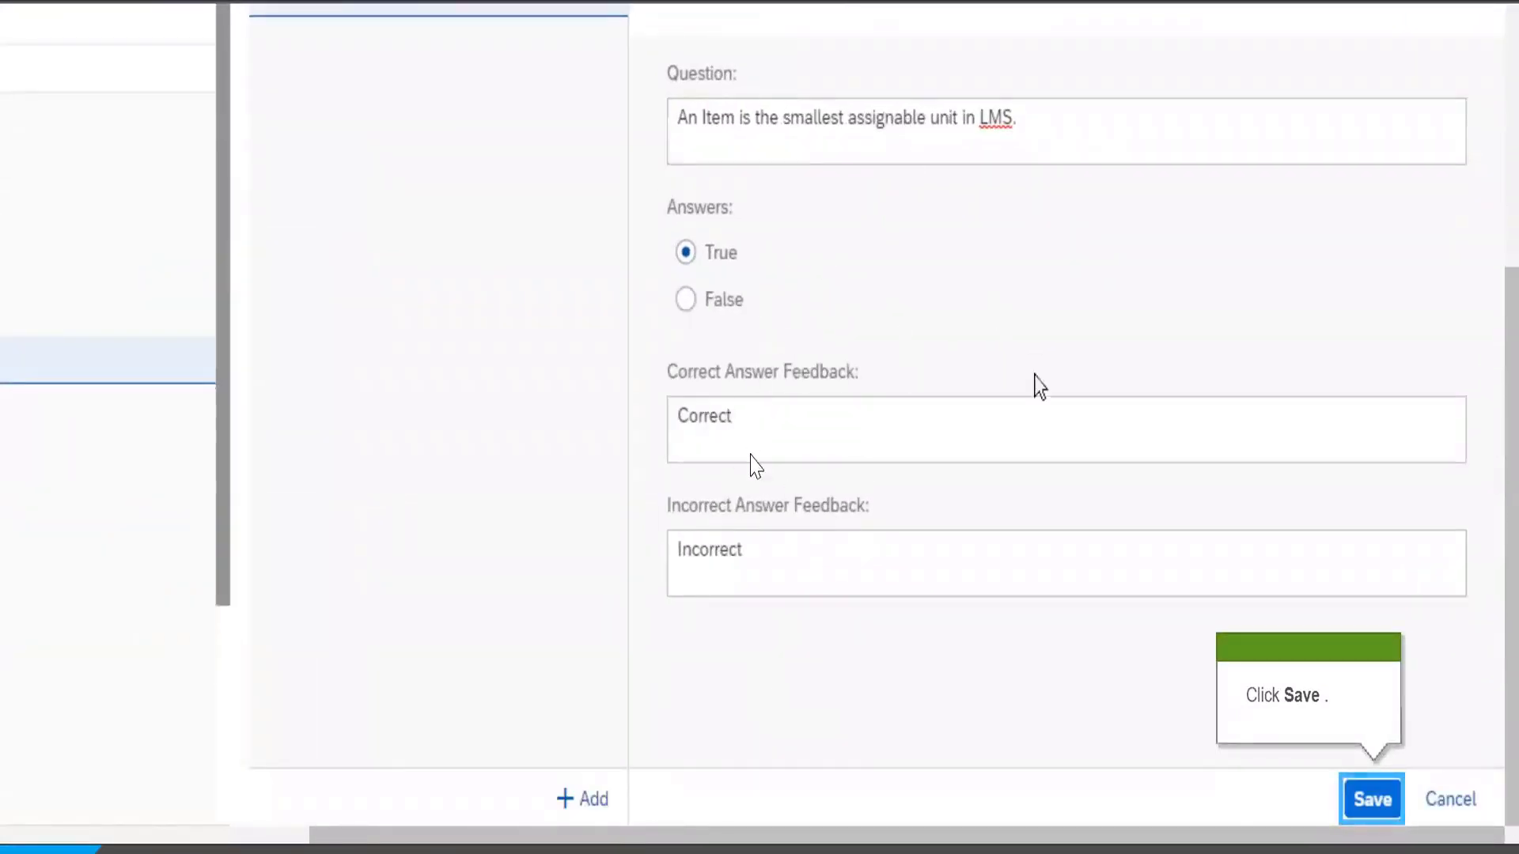
pyautogui.click(1372, 800)
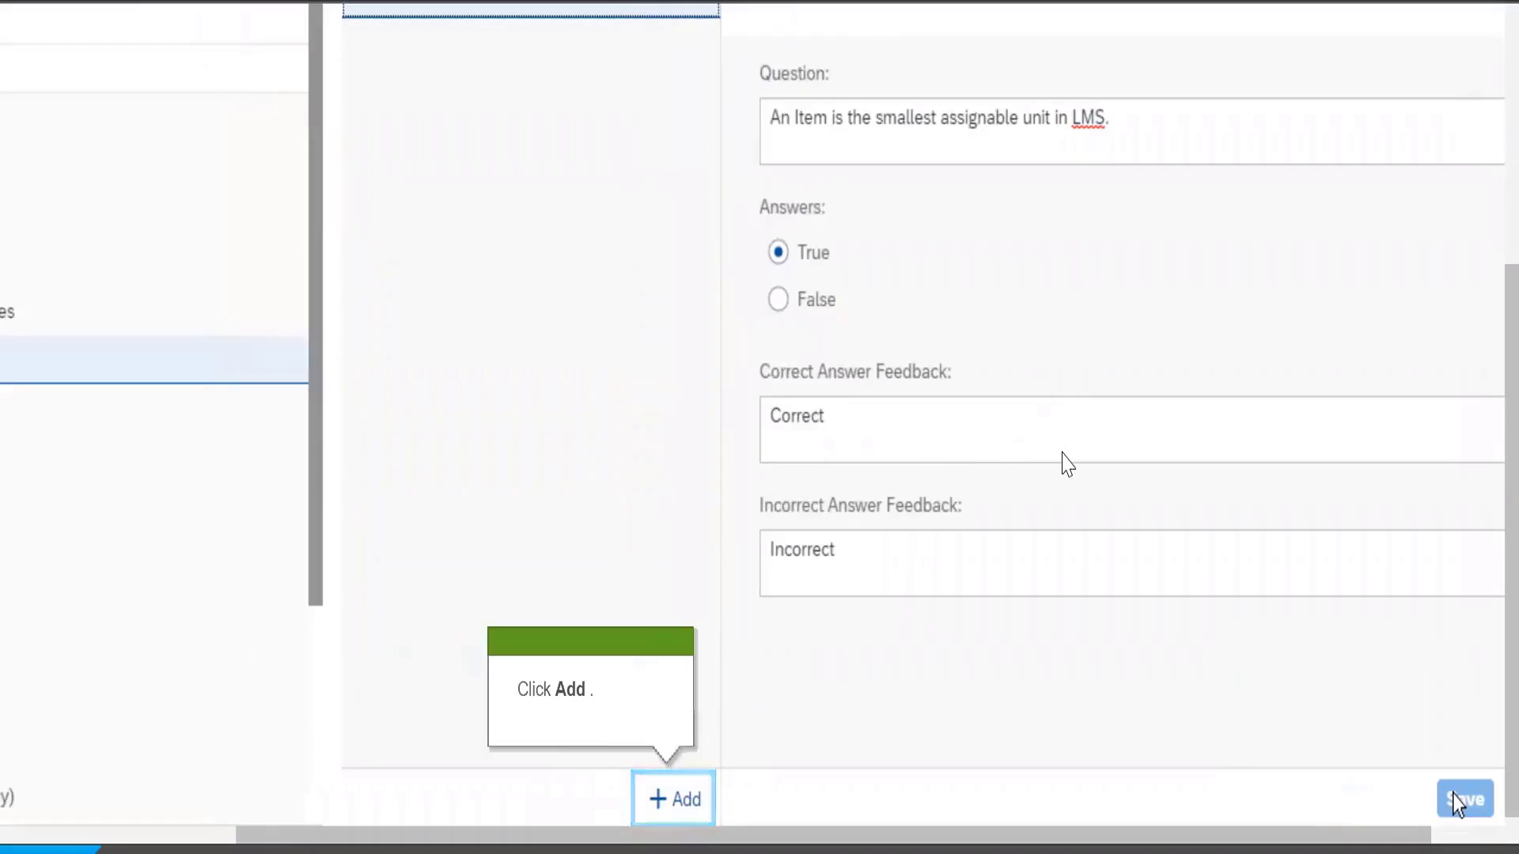
# - Add a Fill-in-the-blank question "A list of activities that may contain items, html, links and text is called a __" with Correct and Incorrect feedback
pyautogui.click(695, 798)
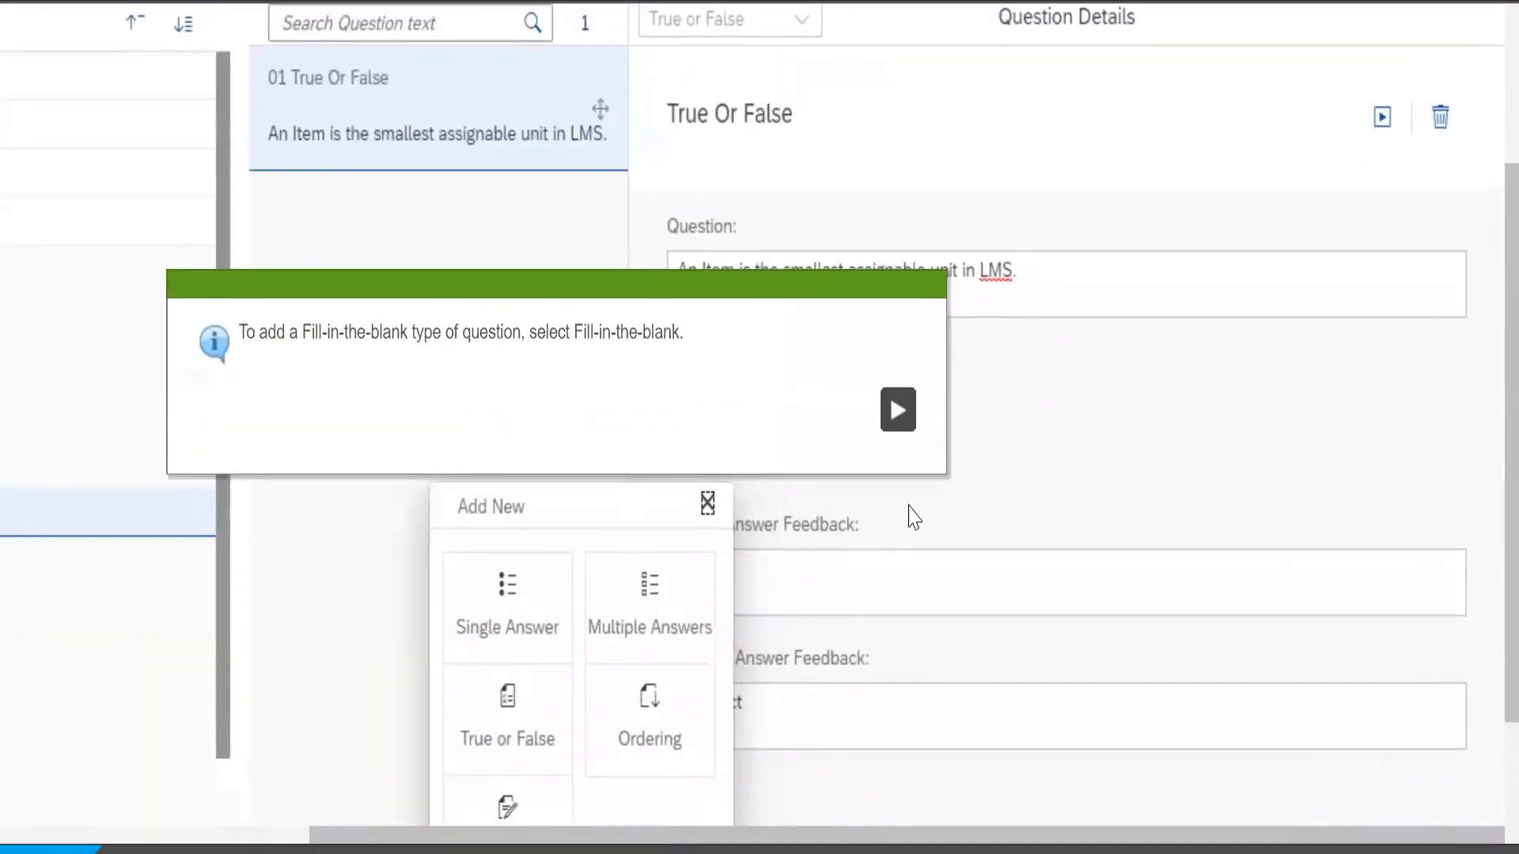
pyautogui.click(899, 409)
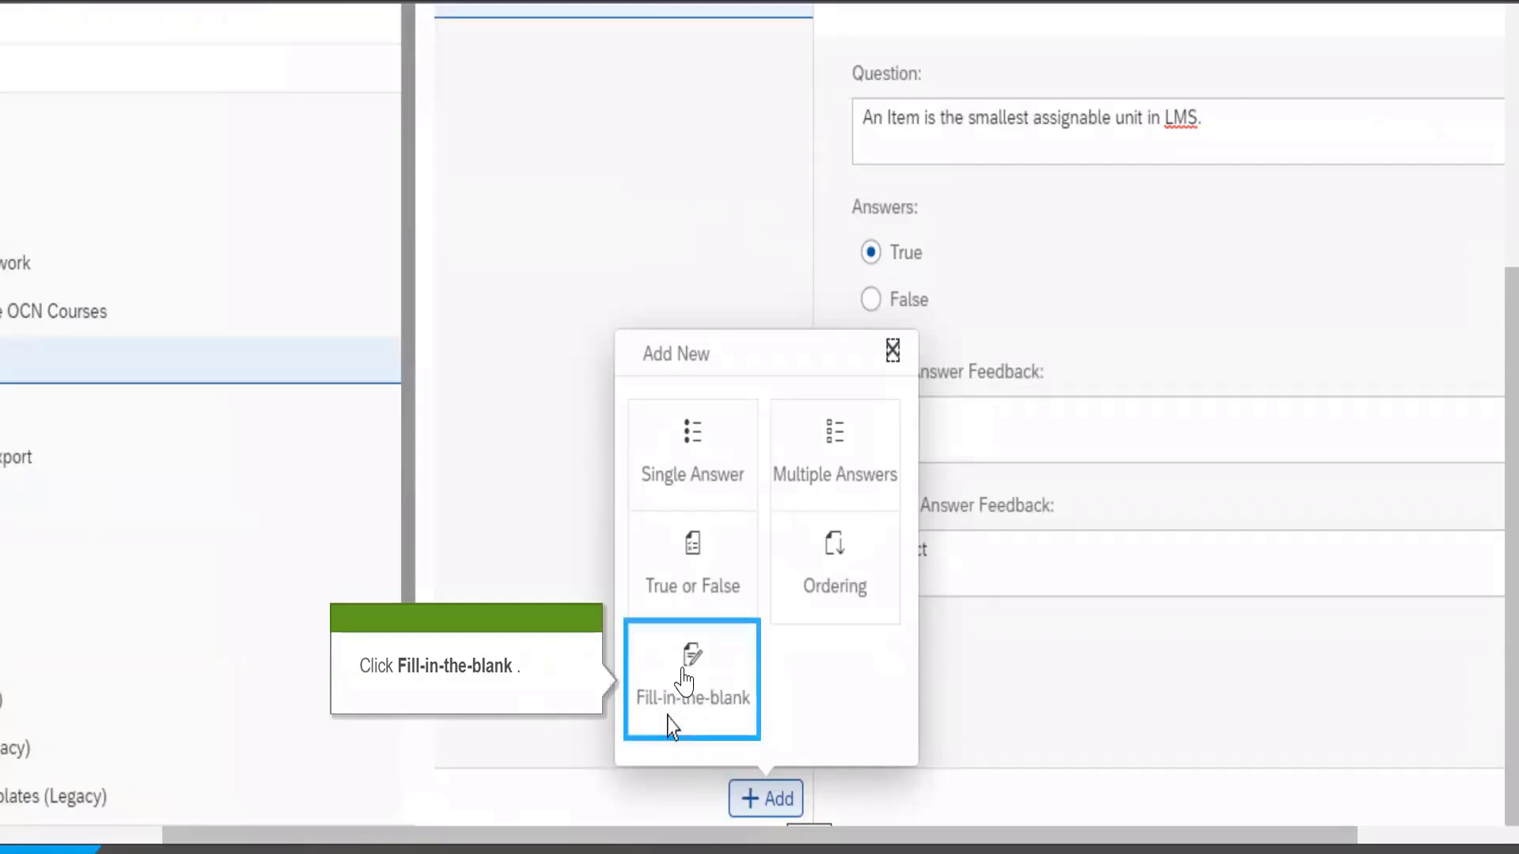
pyautogui.click(684, 679)
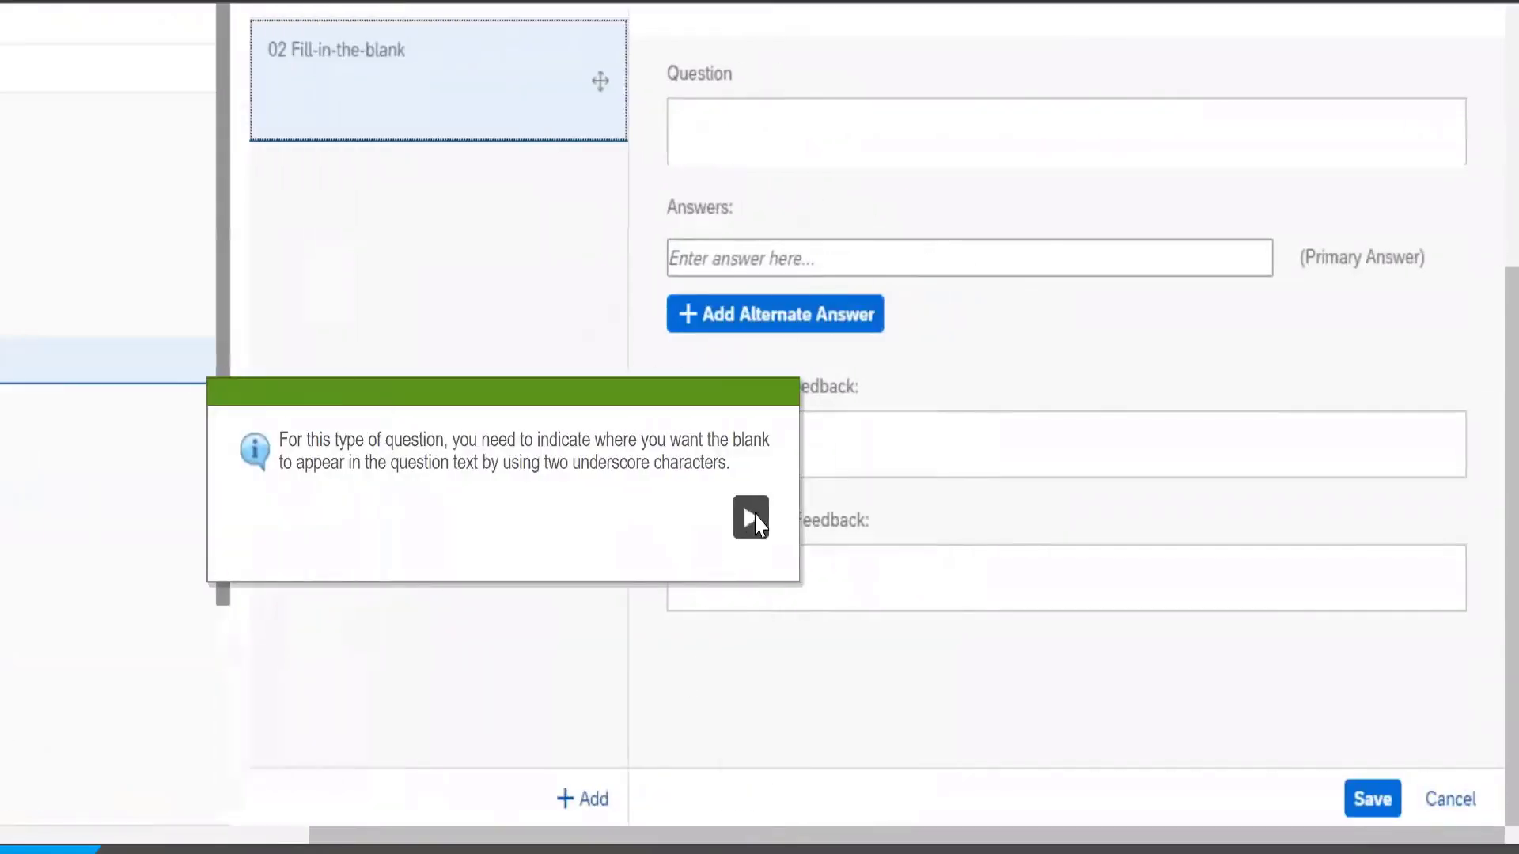
pyautogui.click(751, 518)
pyautogui.write('A list of activities that may contain items, html, links and text is called a __')
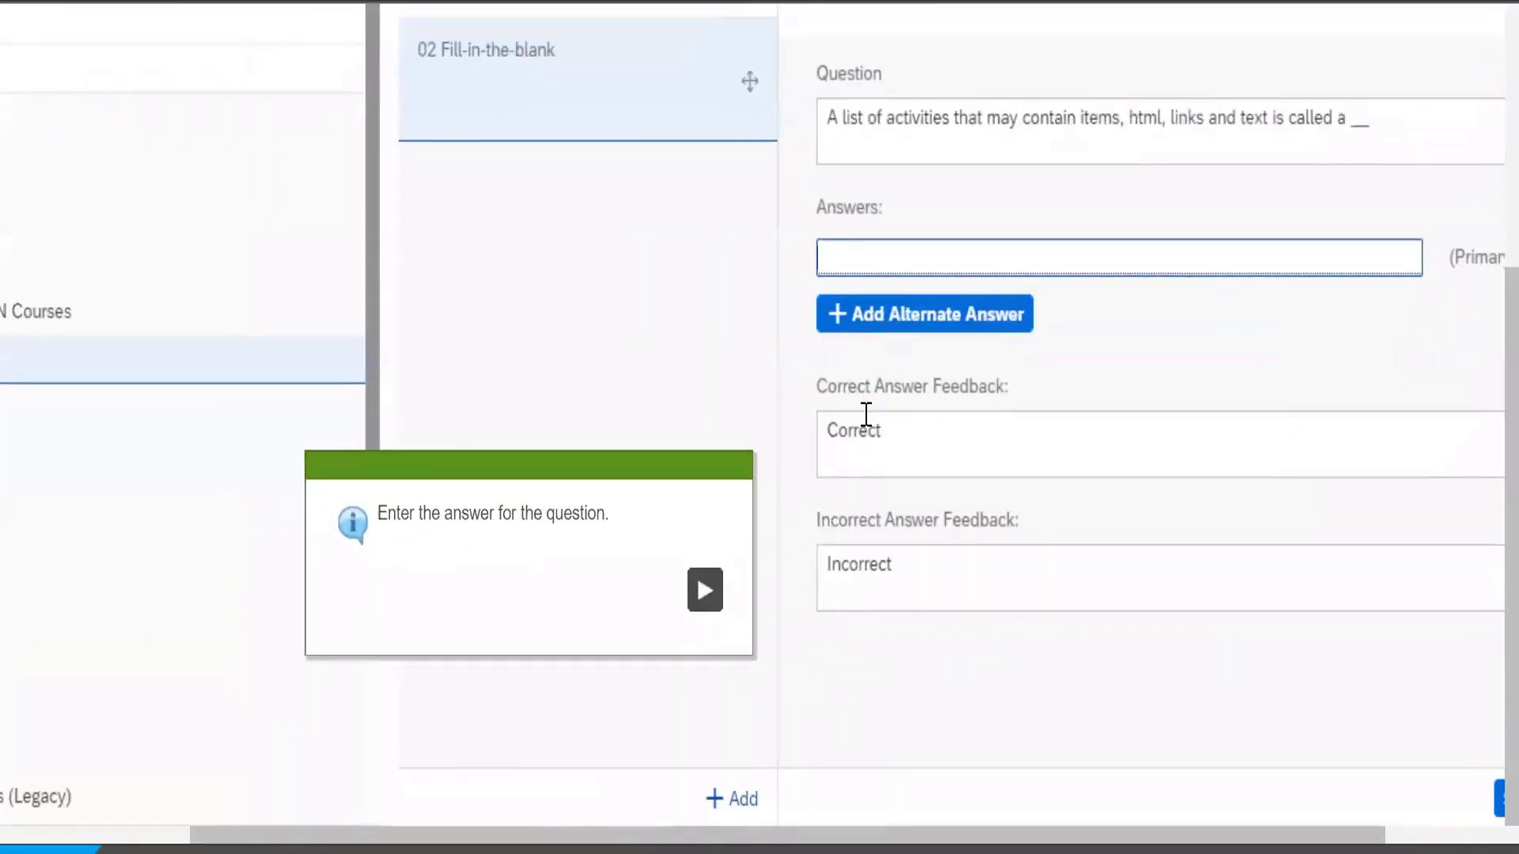
# - Set the primary answer to Program, add the alternate answer Training Program, and save the question
pyautogui.click(705, 590)
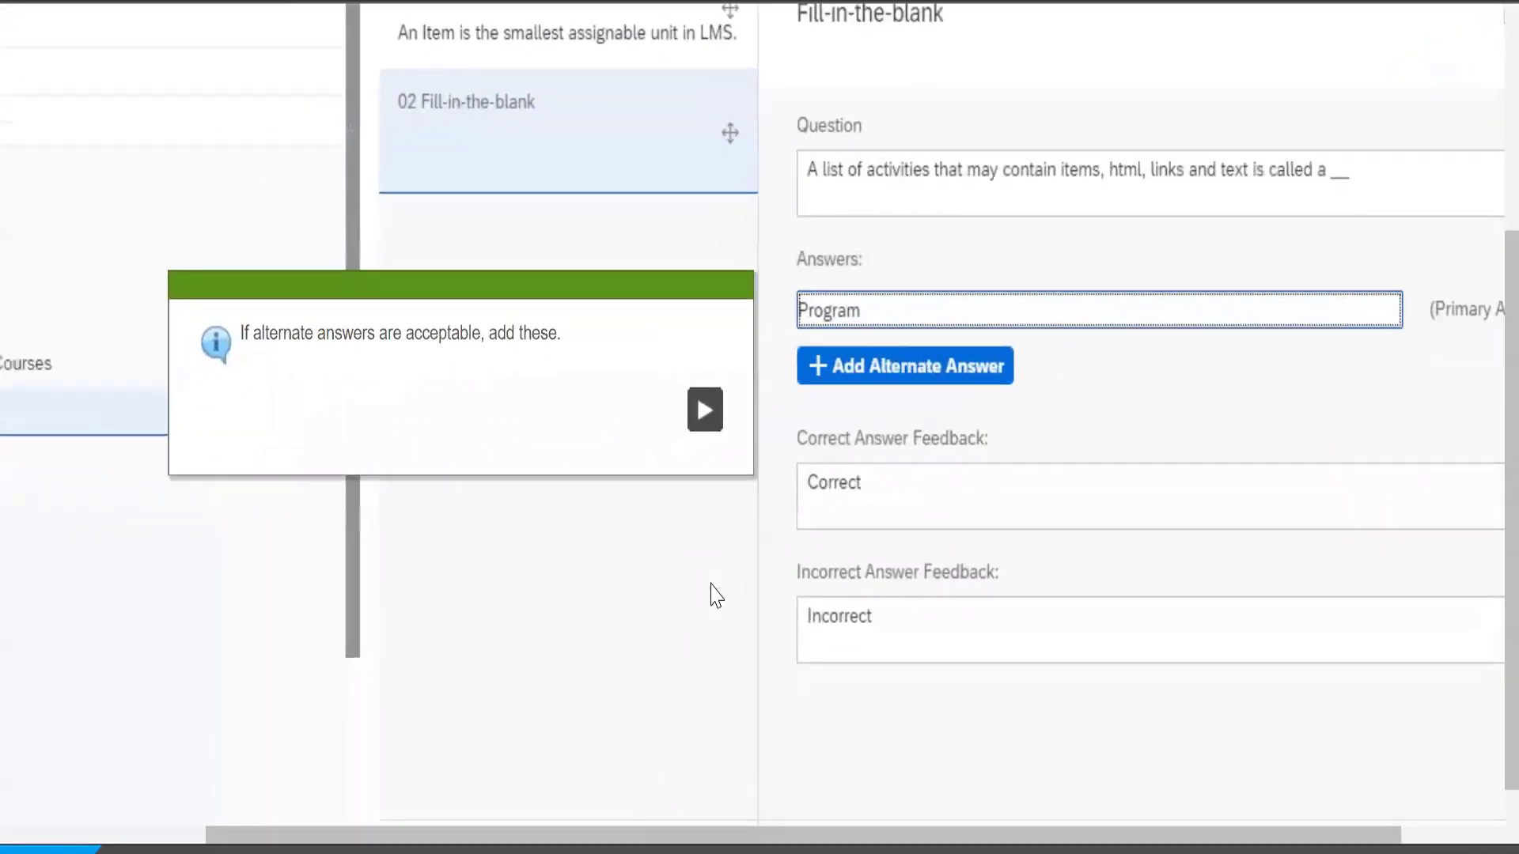
pyautogui.click(700, 425)
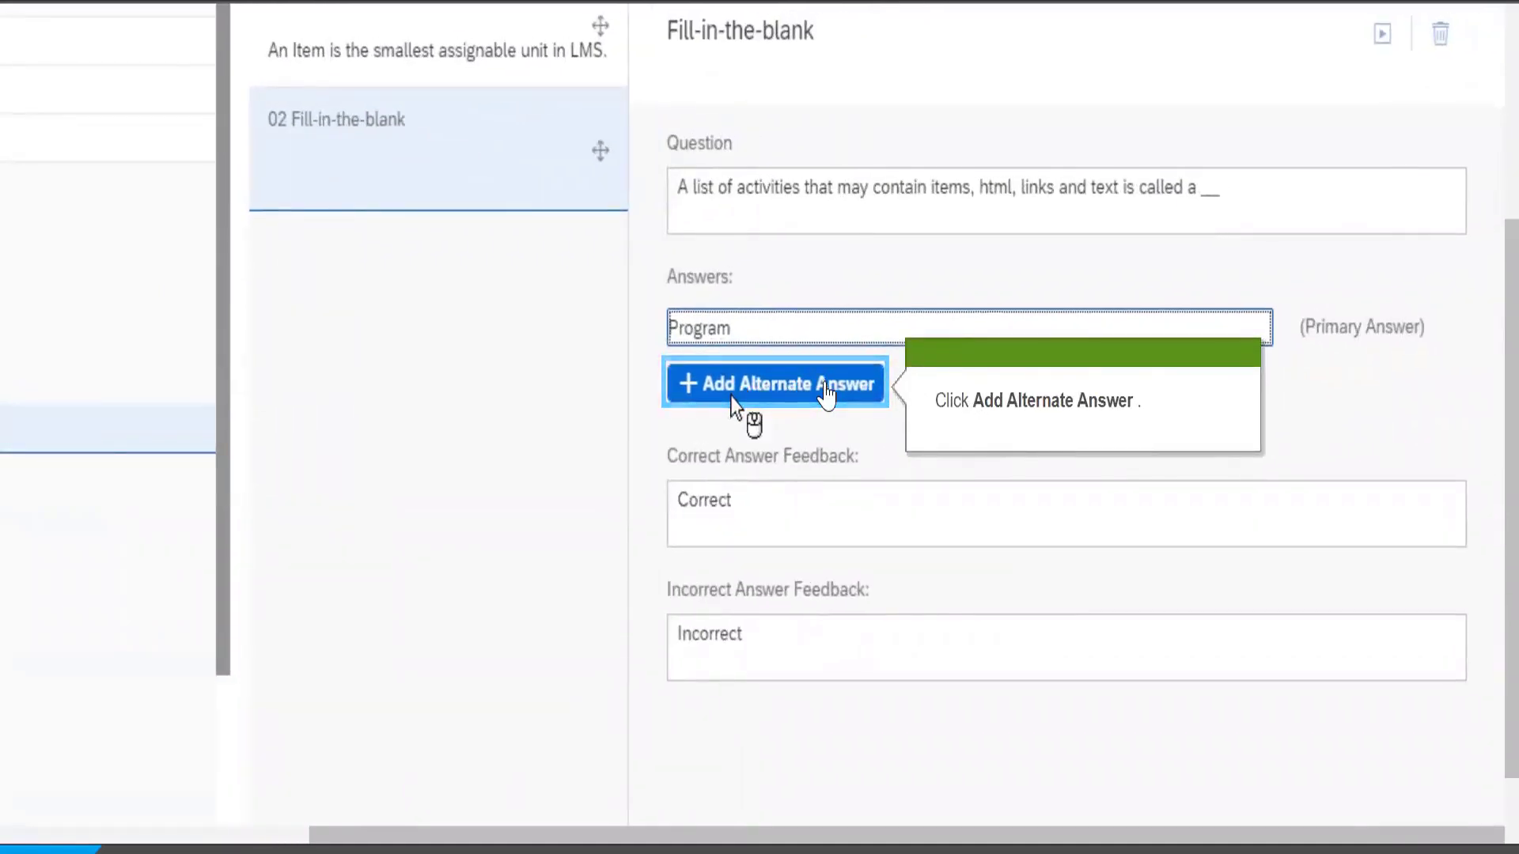
pyautogui.click(825, 393)
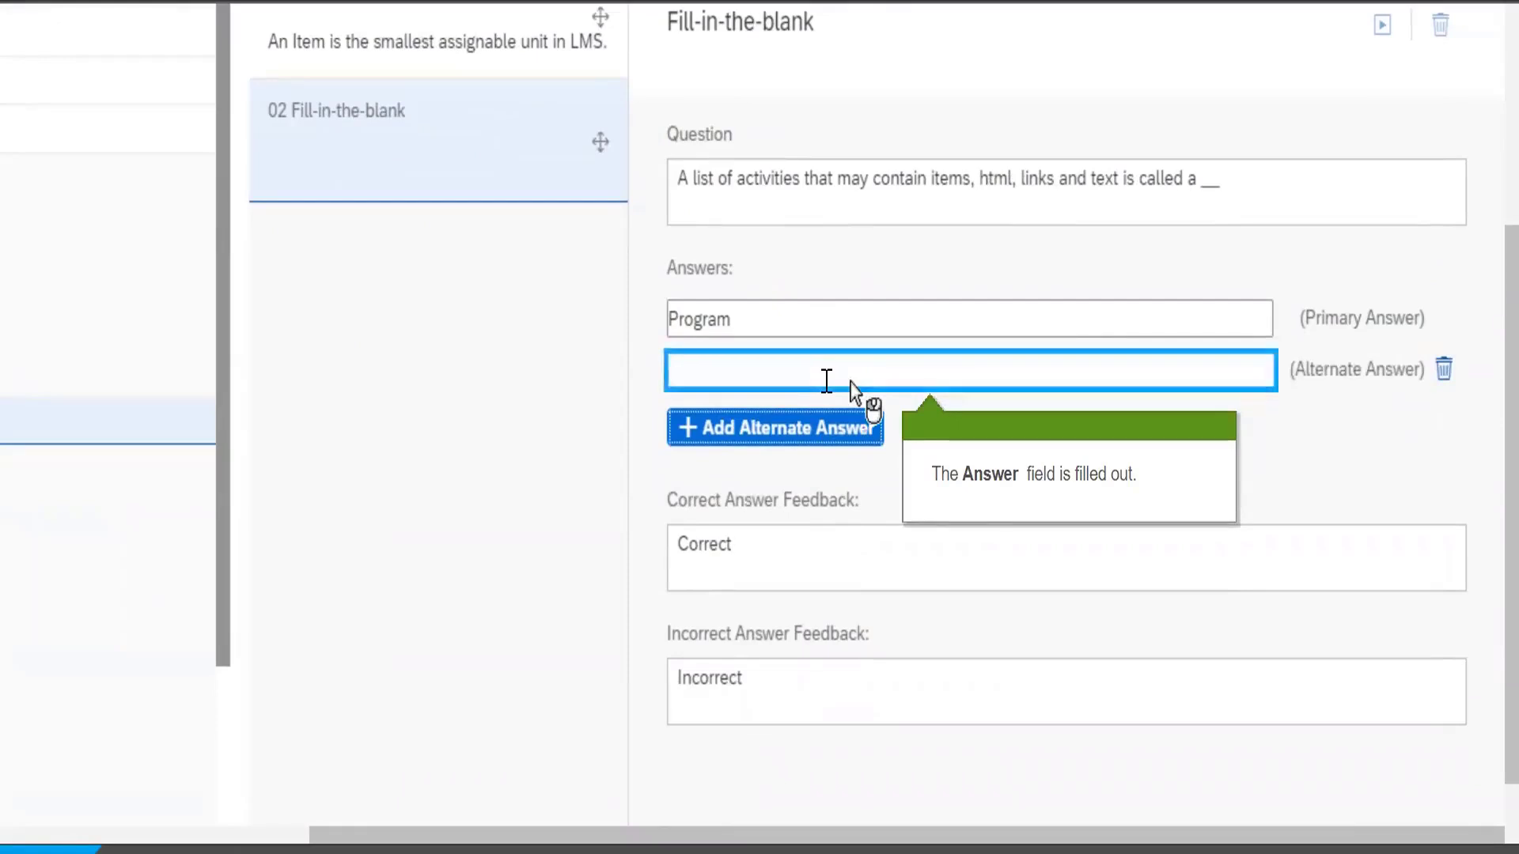
pyautogui.write('Training Program')
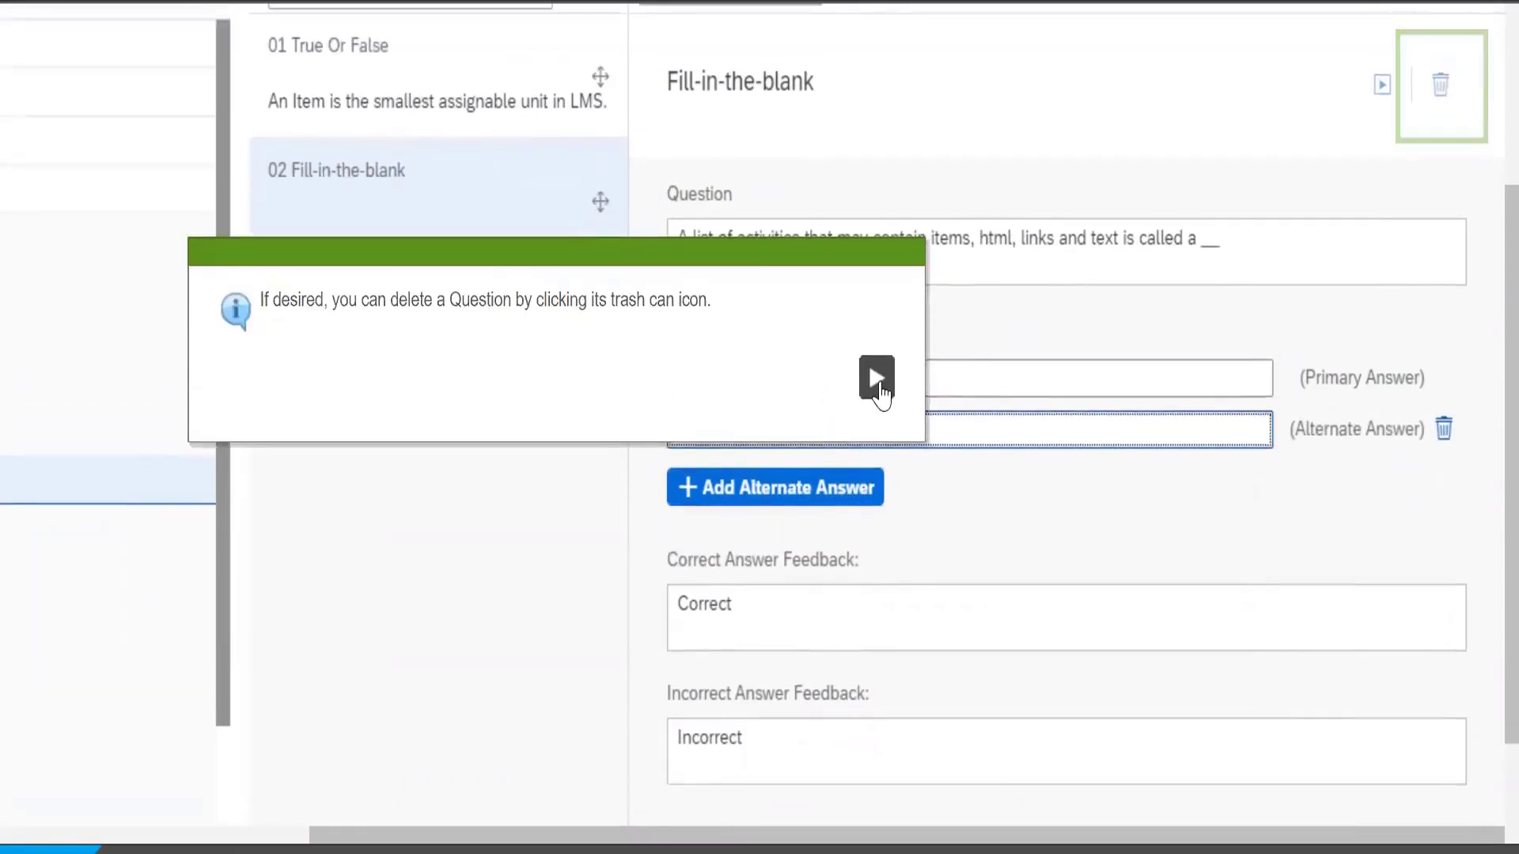
pyautogui.click(877, 378)
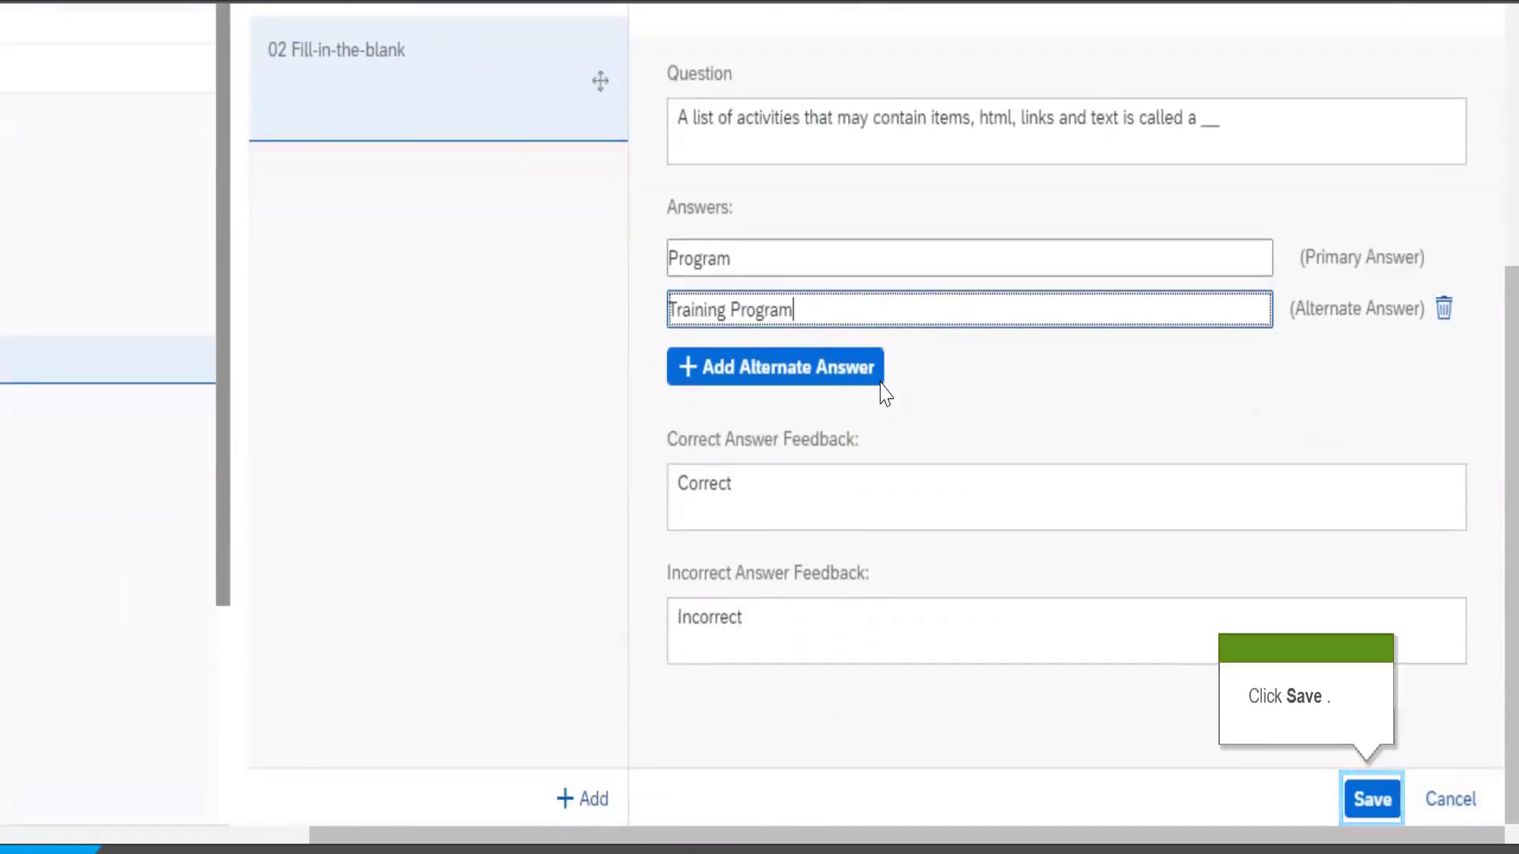
pyautogui.click(1358, 800)
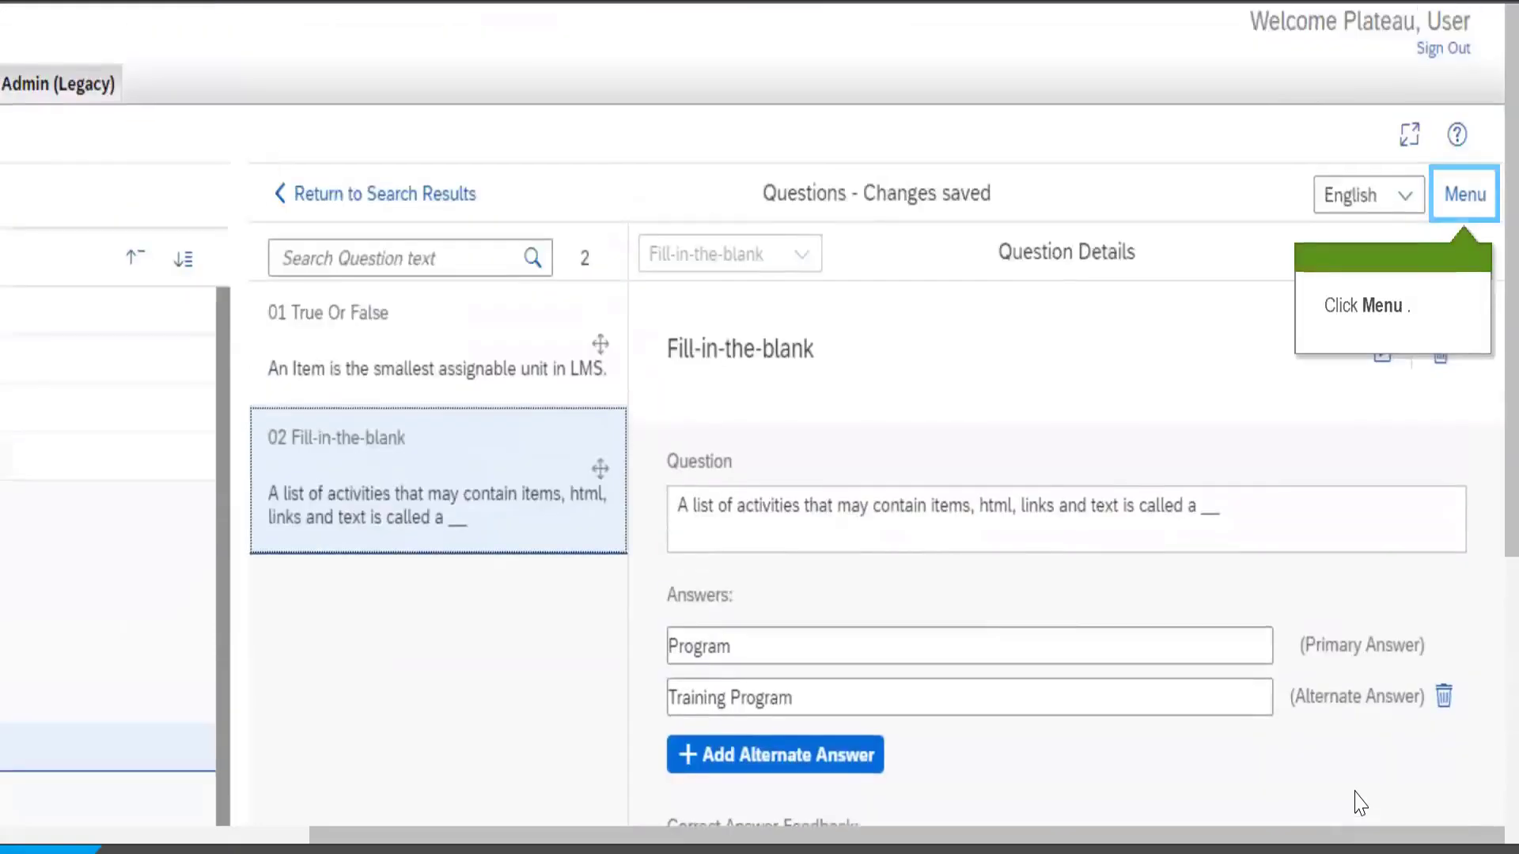
# - Open the quiz's Settings and review its global settings, such as quiz behavior and passing percentage
pyautogui.click(1458, 208)
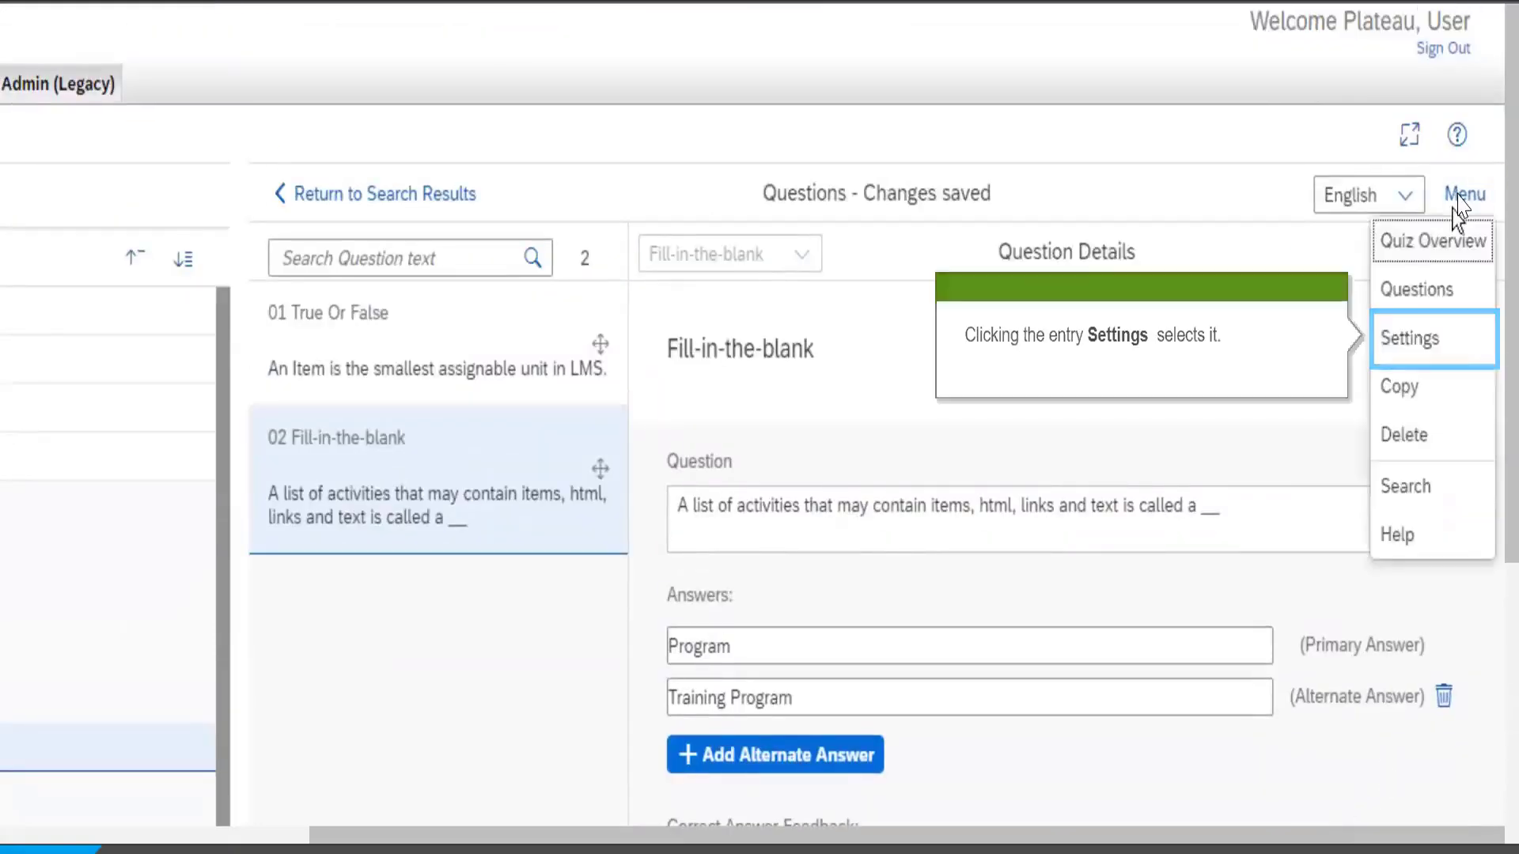
pyautogui.click(1402, 346)
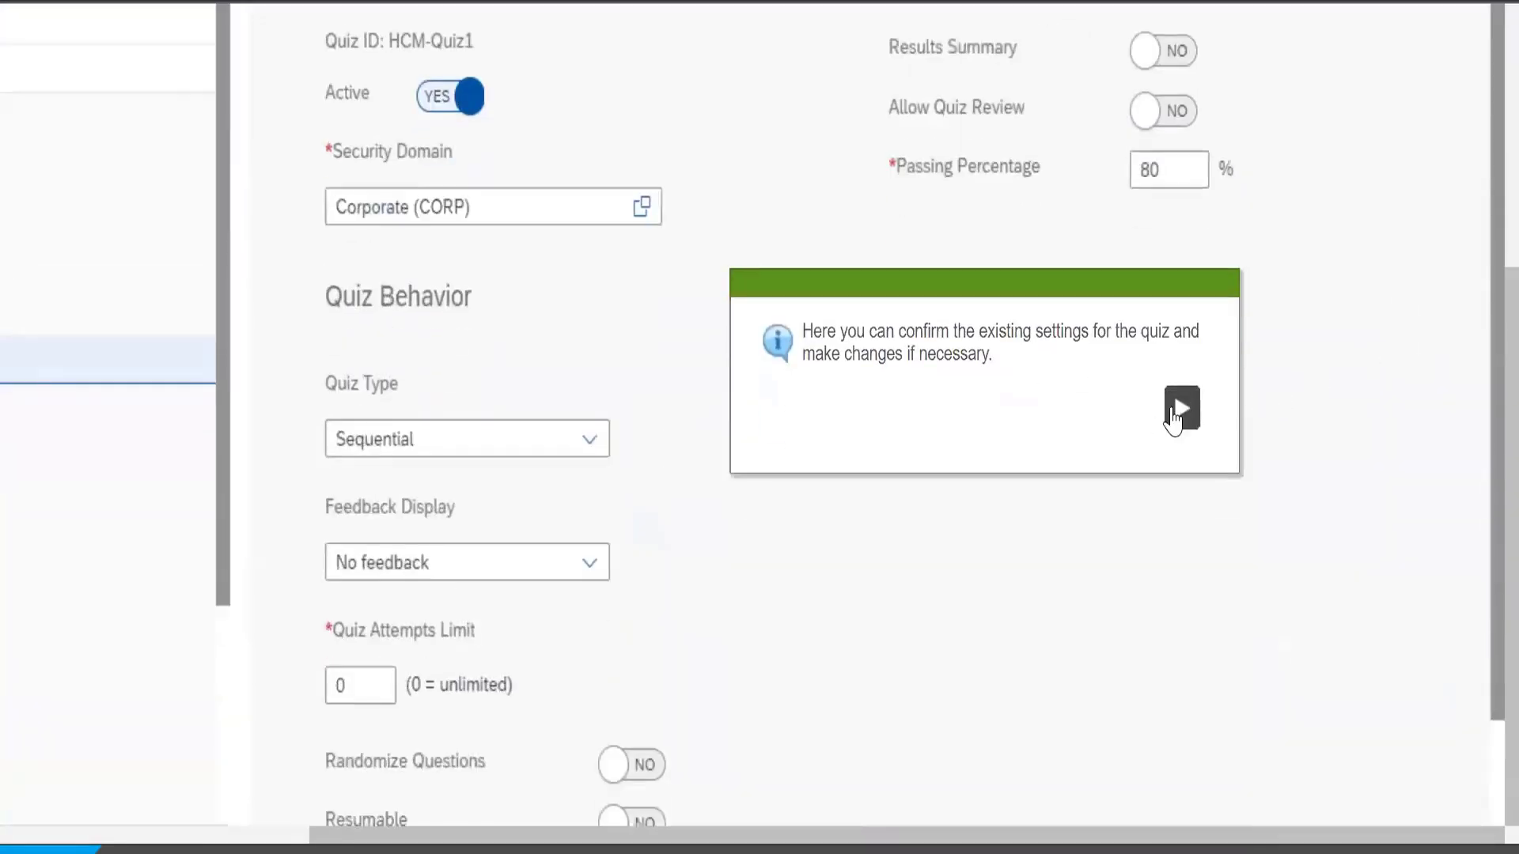
pyautogui.click(1180, 409)
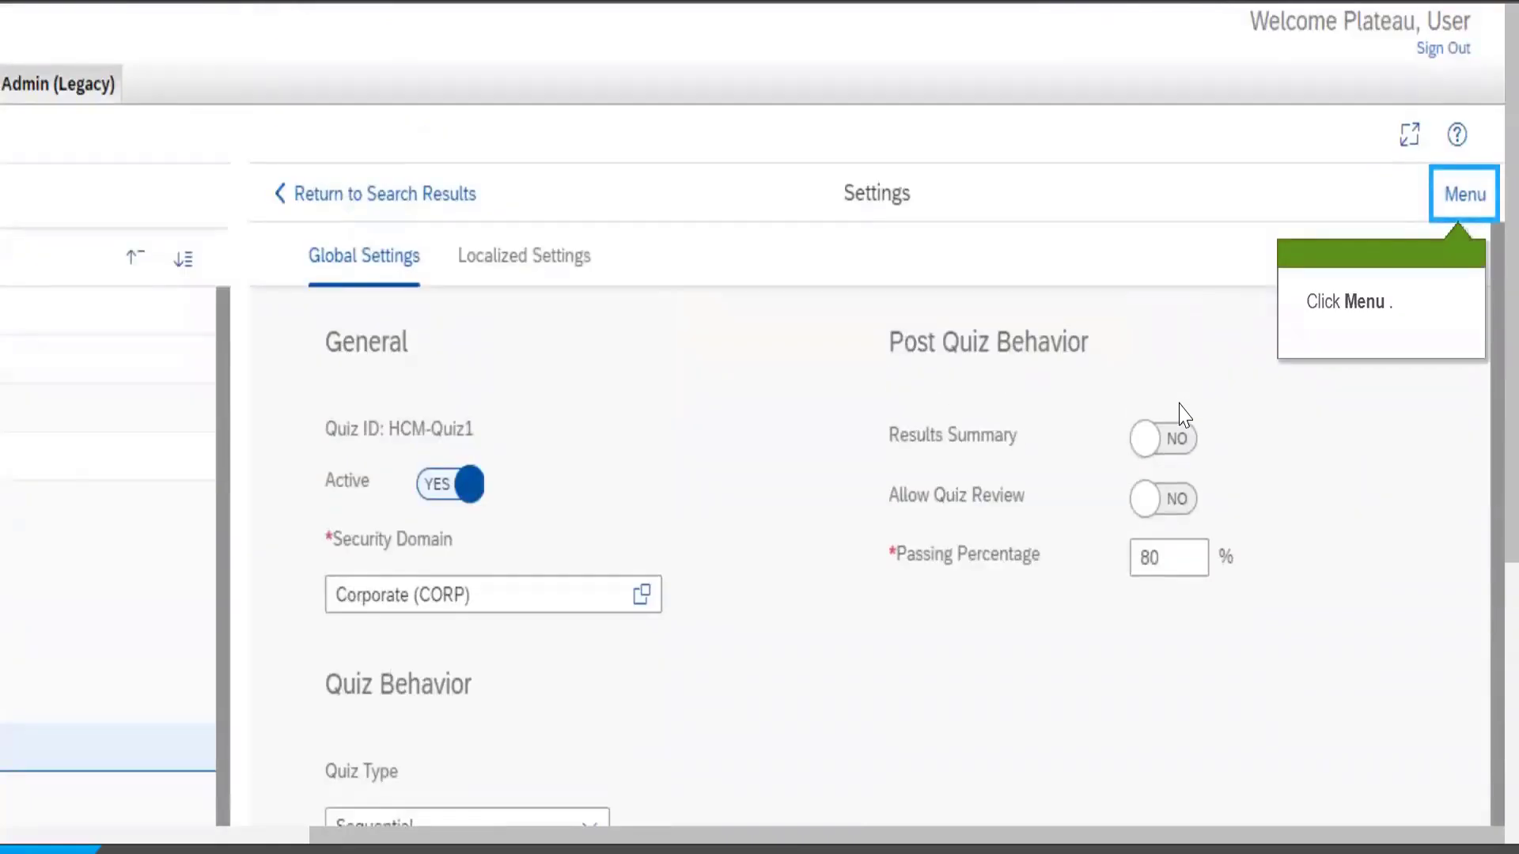
# - Return to the Quiz Overview and publish the English (Primary) locale of the quiz, confirming the publication
pyautogui.click(1464, 194)
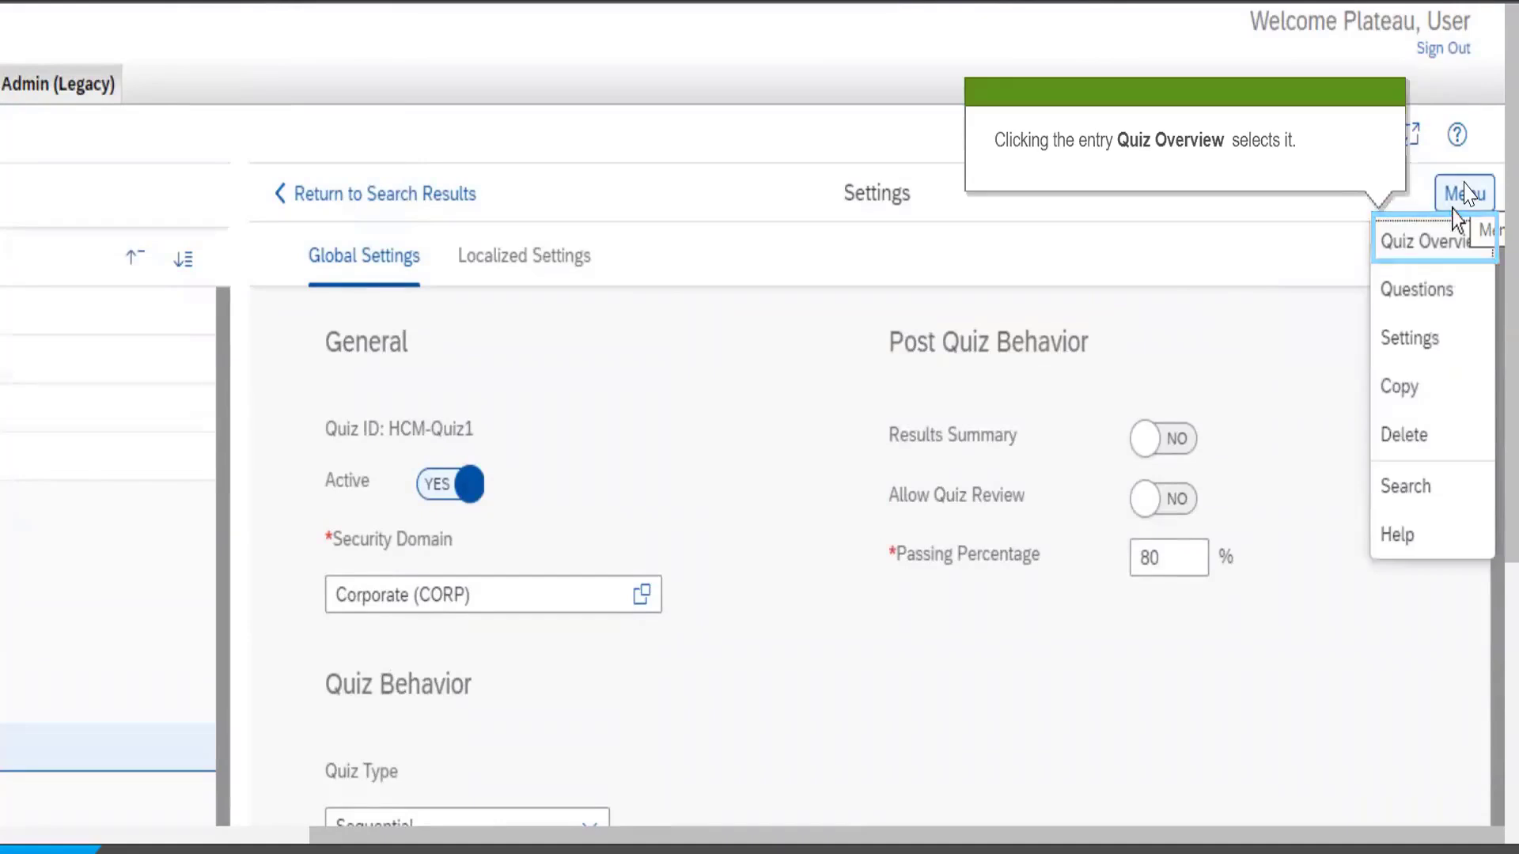
pyautogui.click(1405, 243)
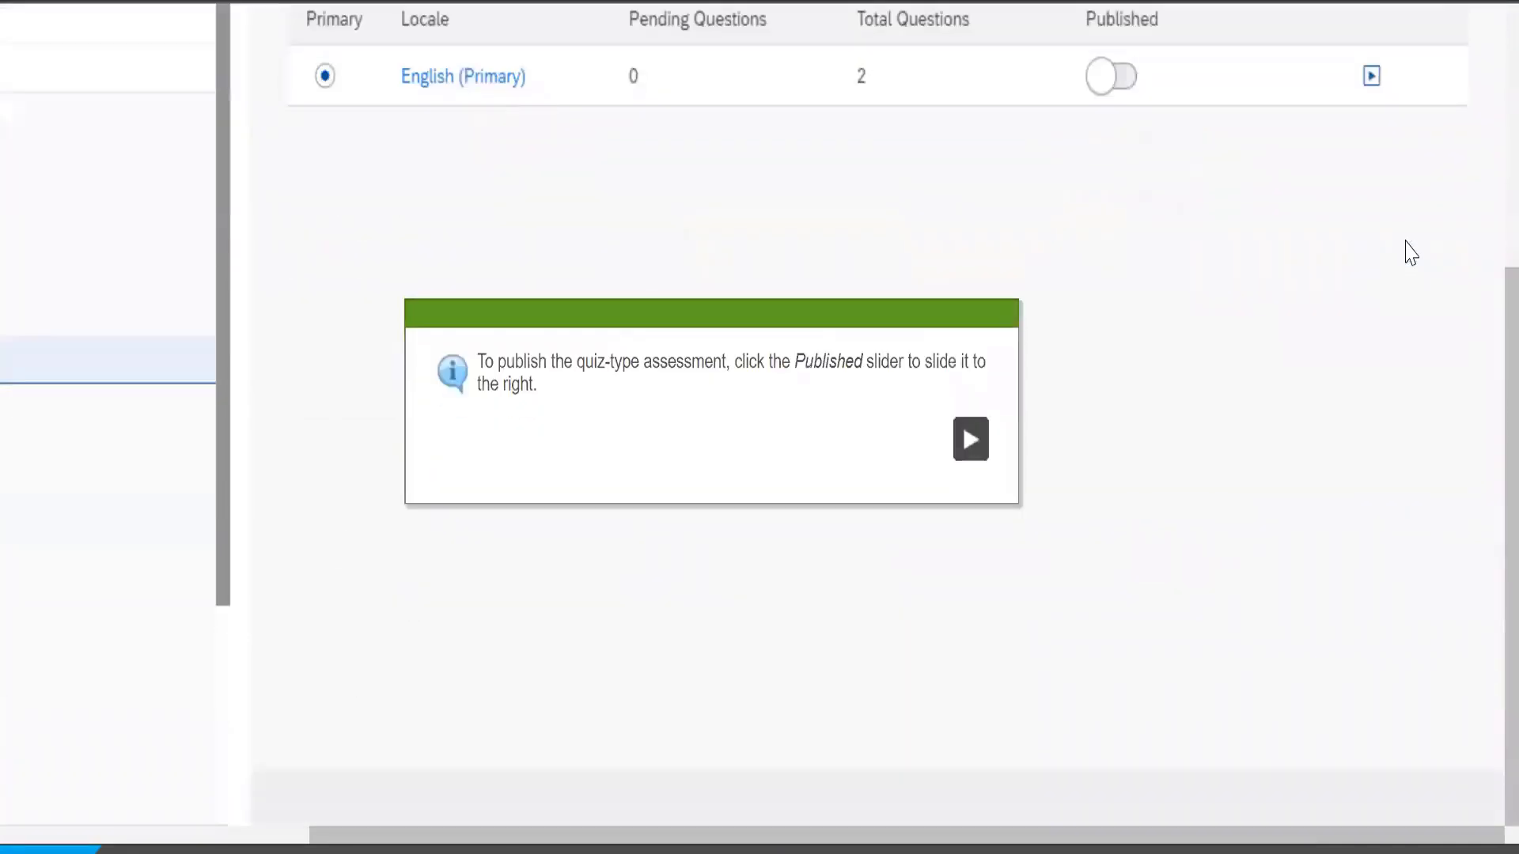
pyautogui.click(970, 442)
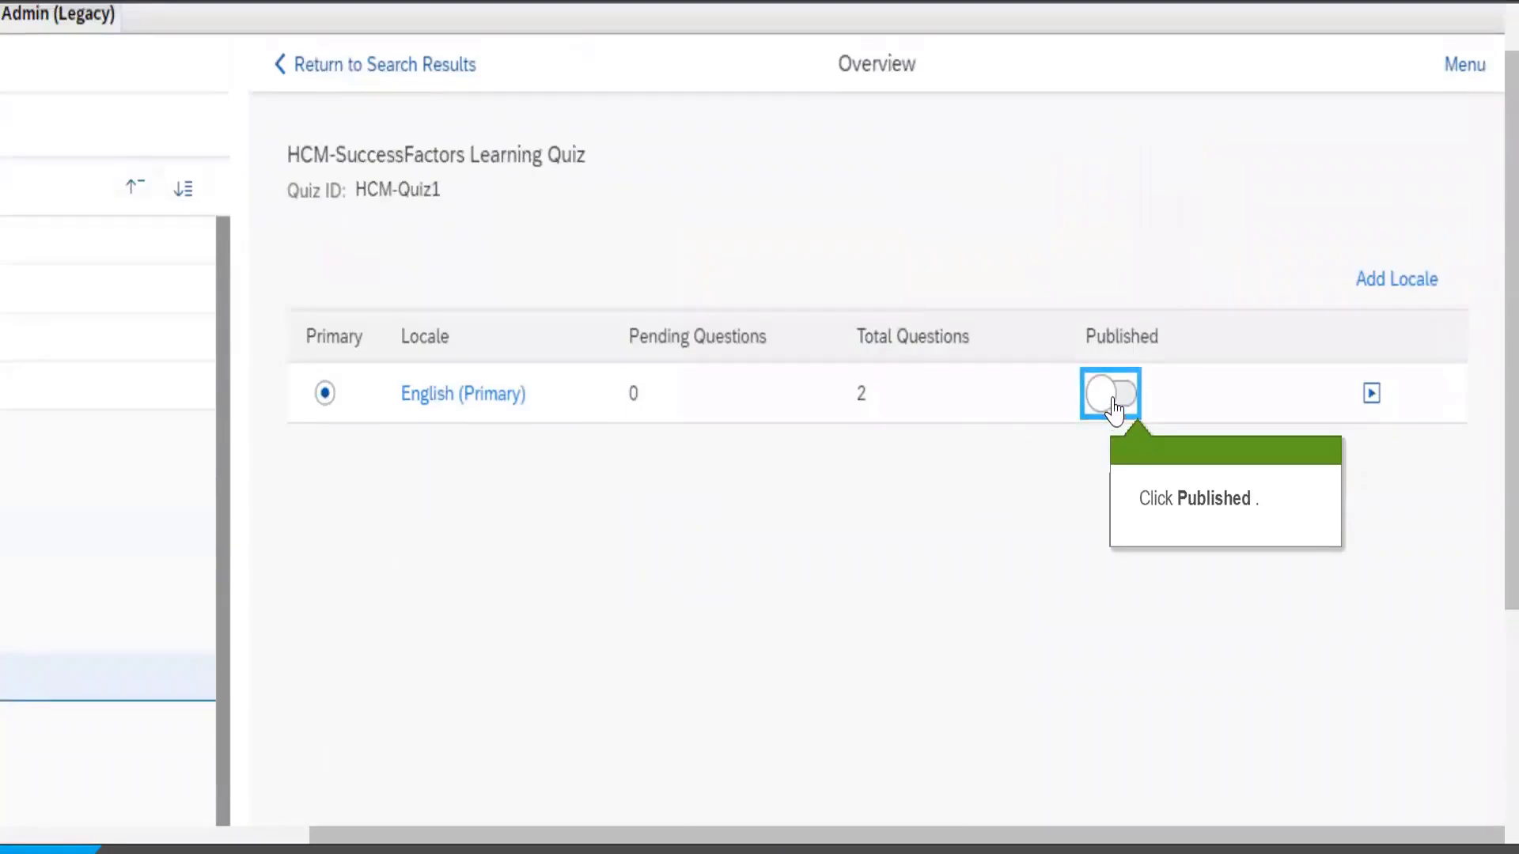
pyautogui.click(1112, 398)
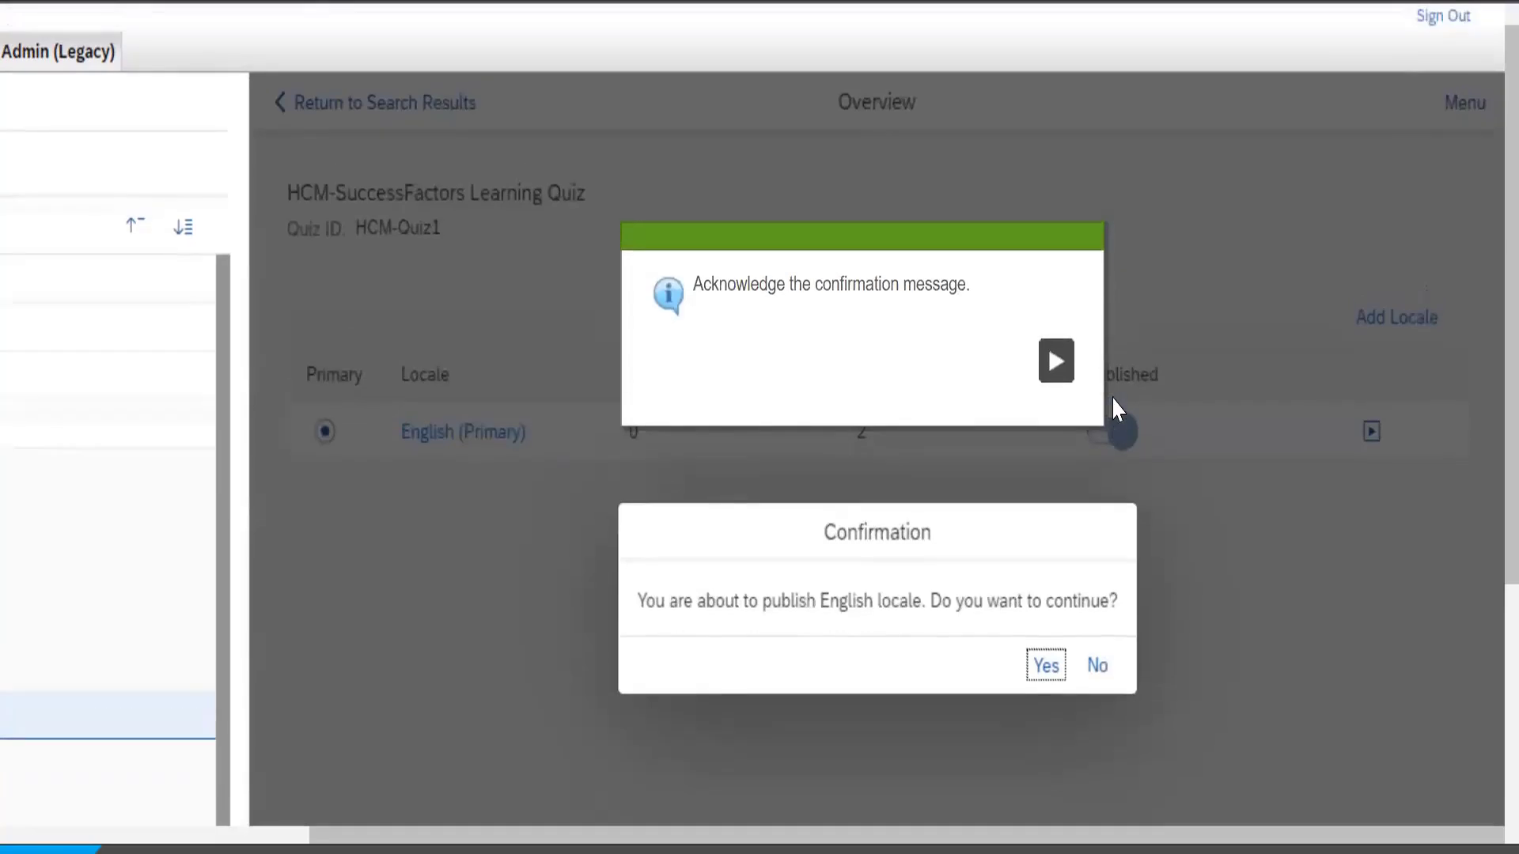
pyautogui.click(1052, 363)
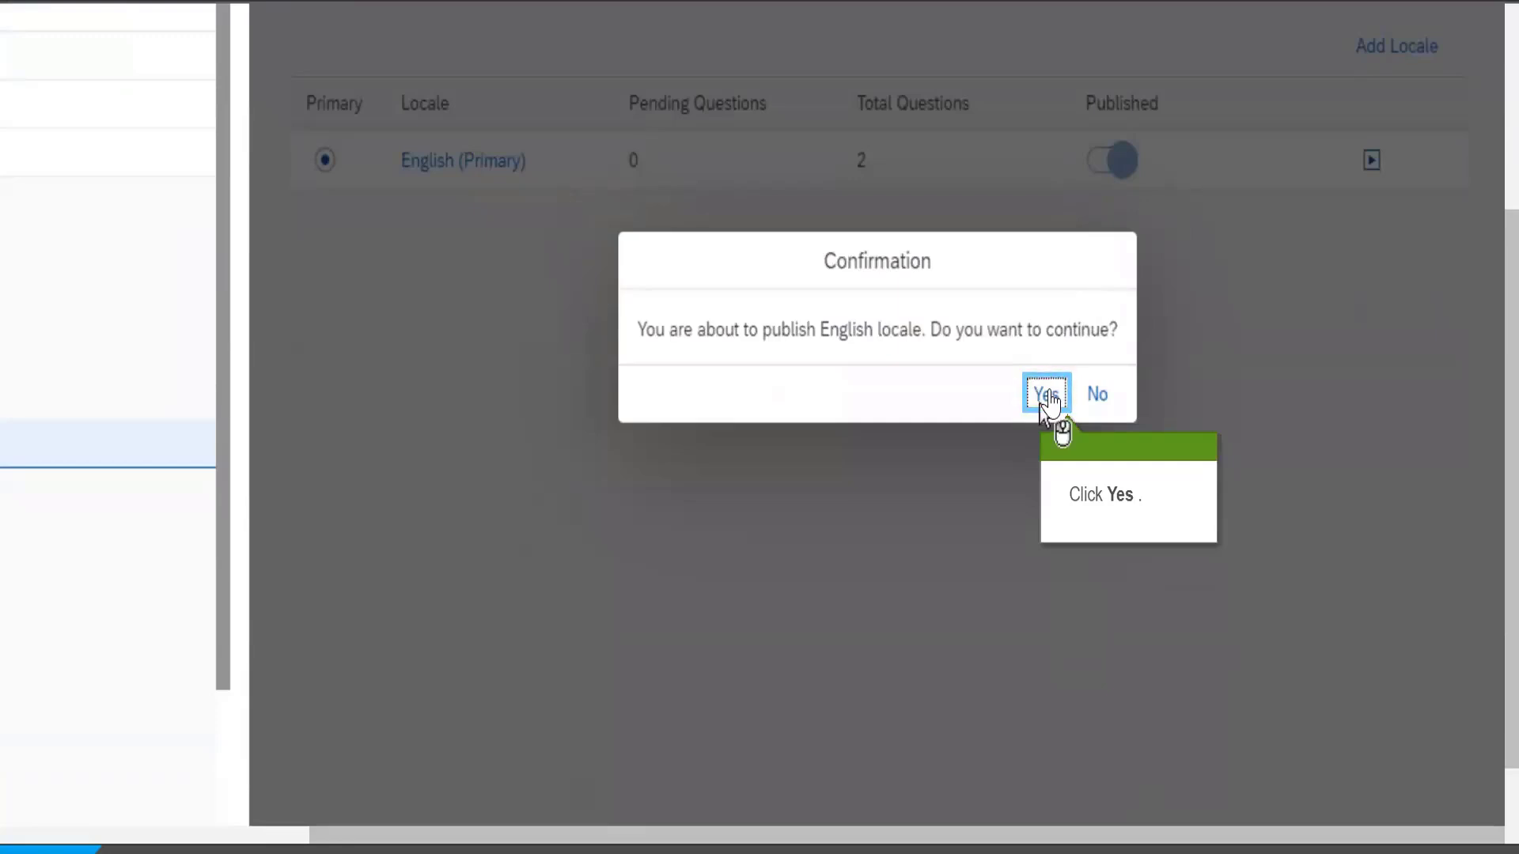
pyautogui.click(1050, 399)
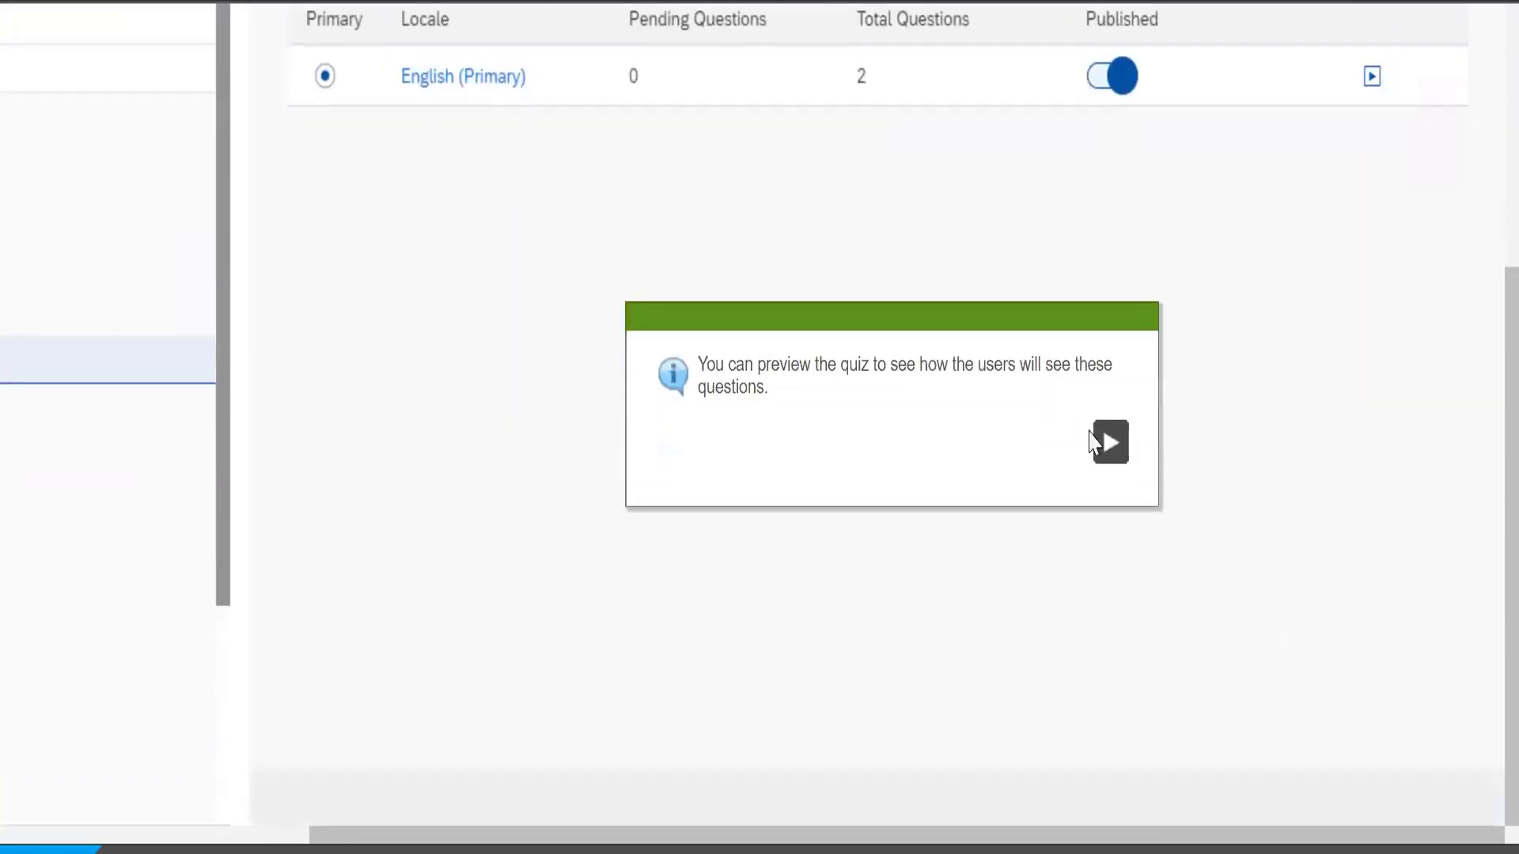
# - Preview the English locale of the quiz, start it, and answer Question 1 with True
pyautogui.click(1111, 444)
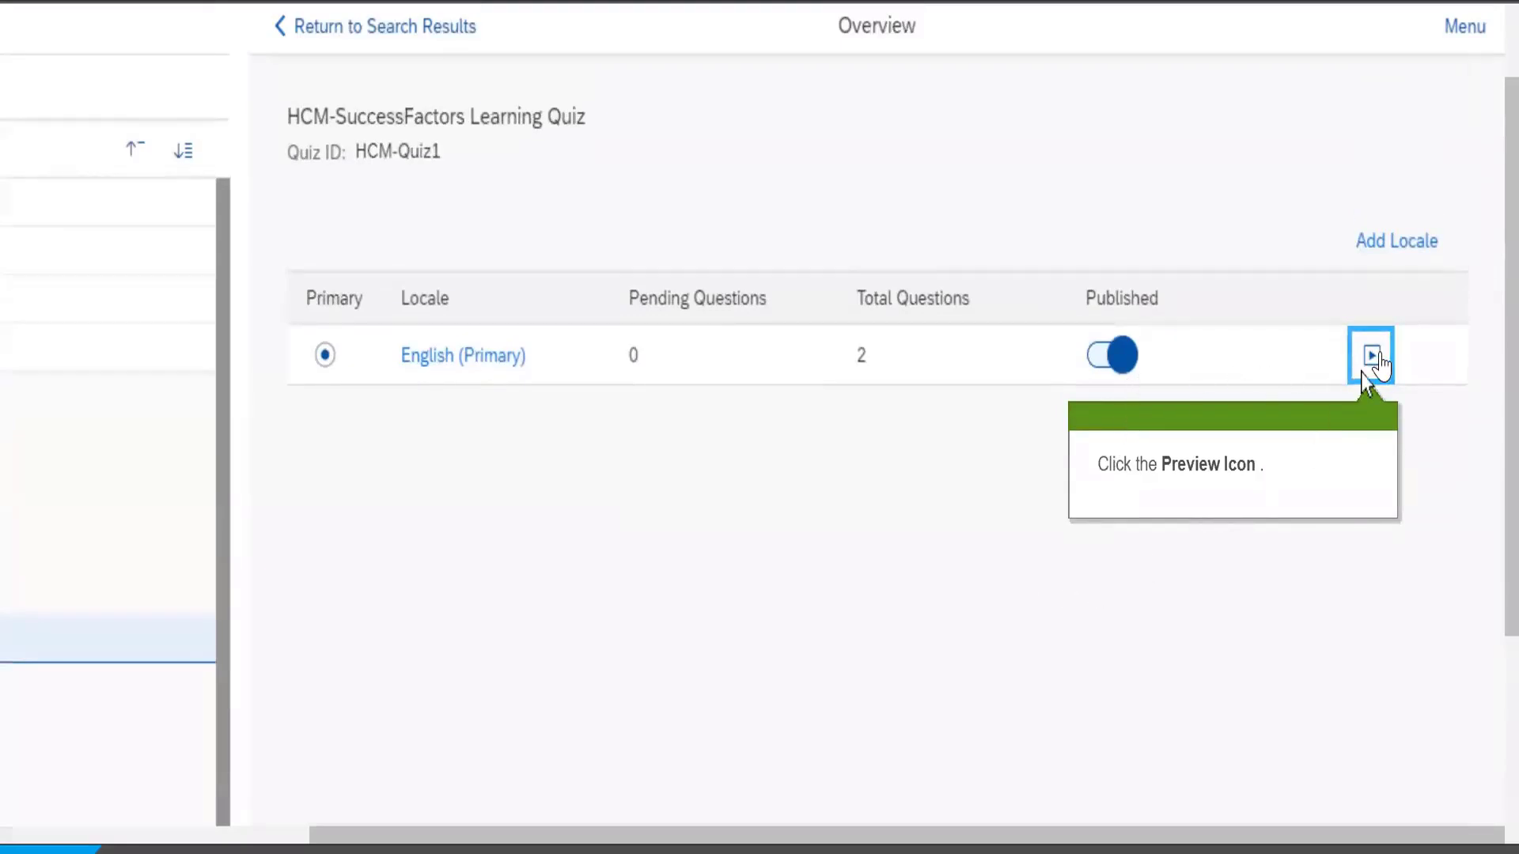
pyautogui.click(1373, 357)
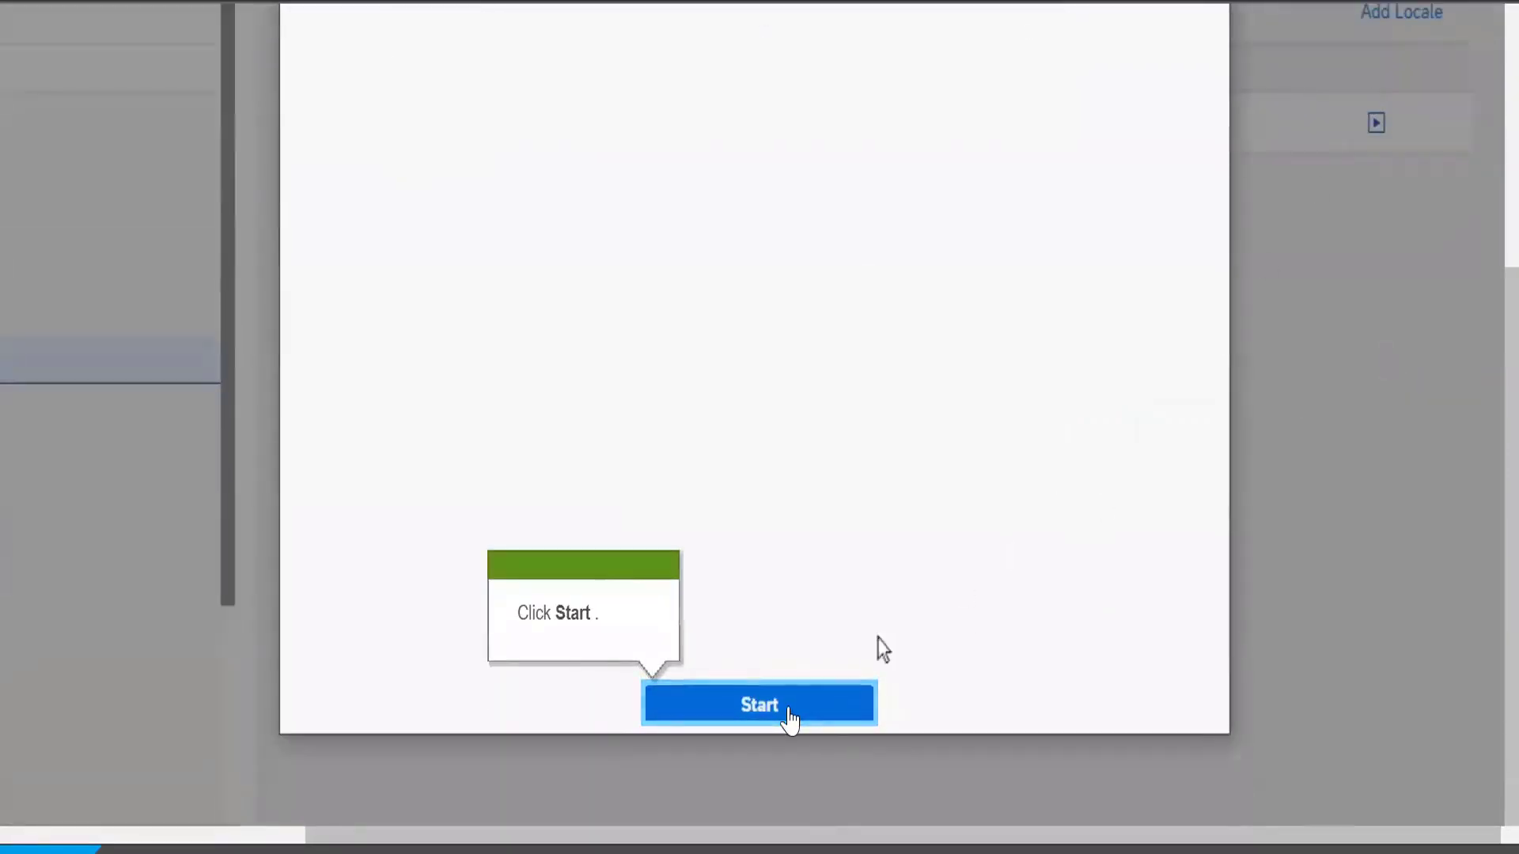
pyautogui.click(789, 712)
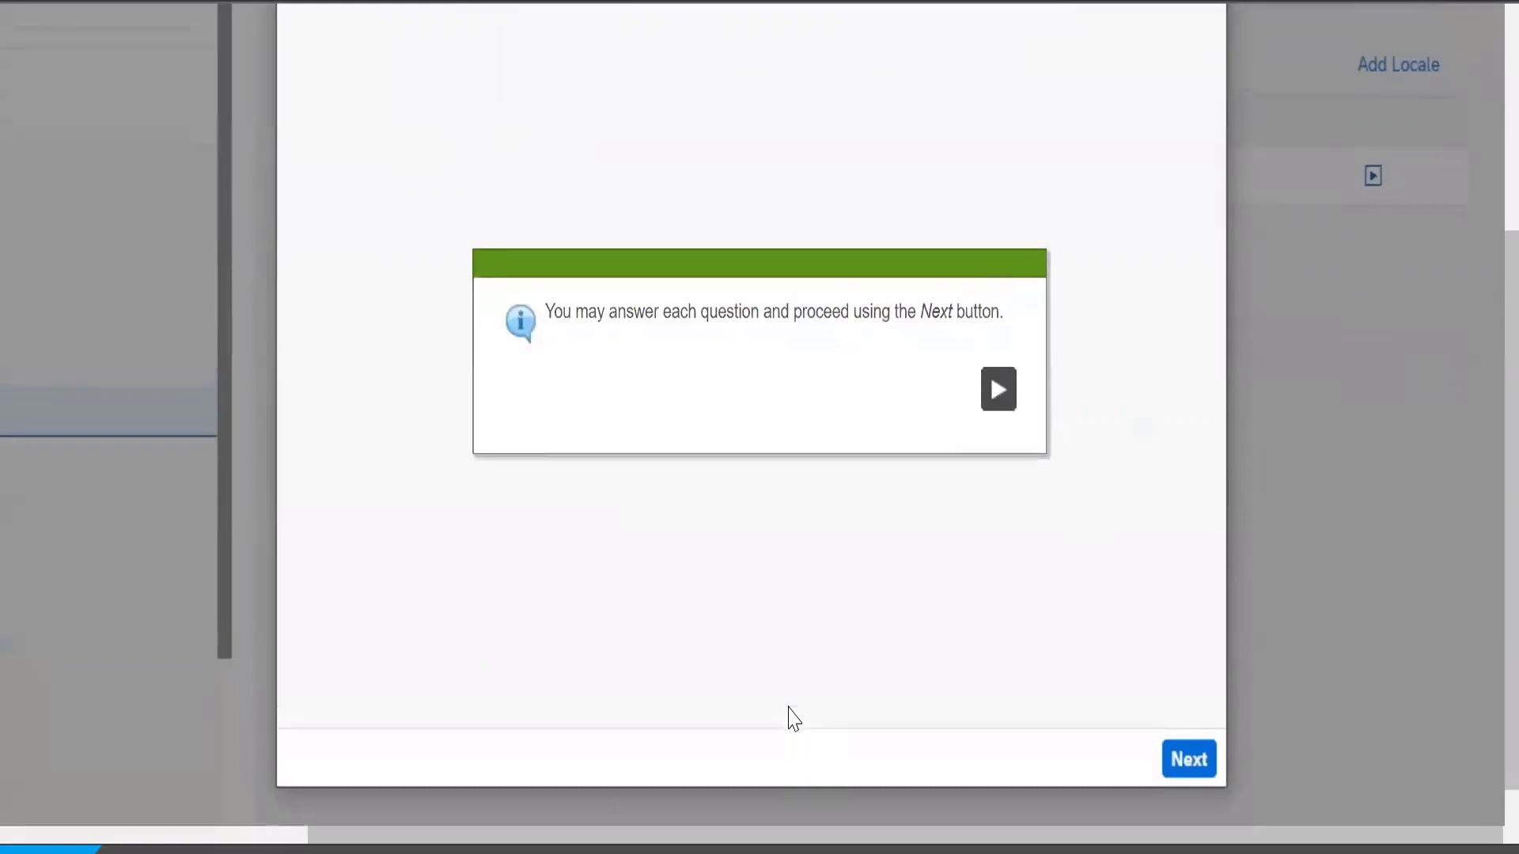
pyautogui.click(996, 410)
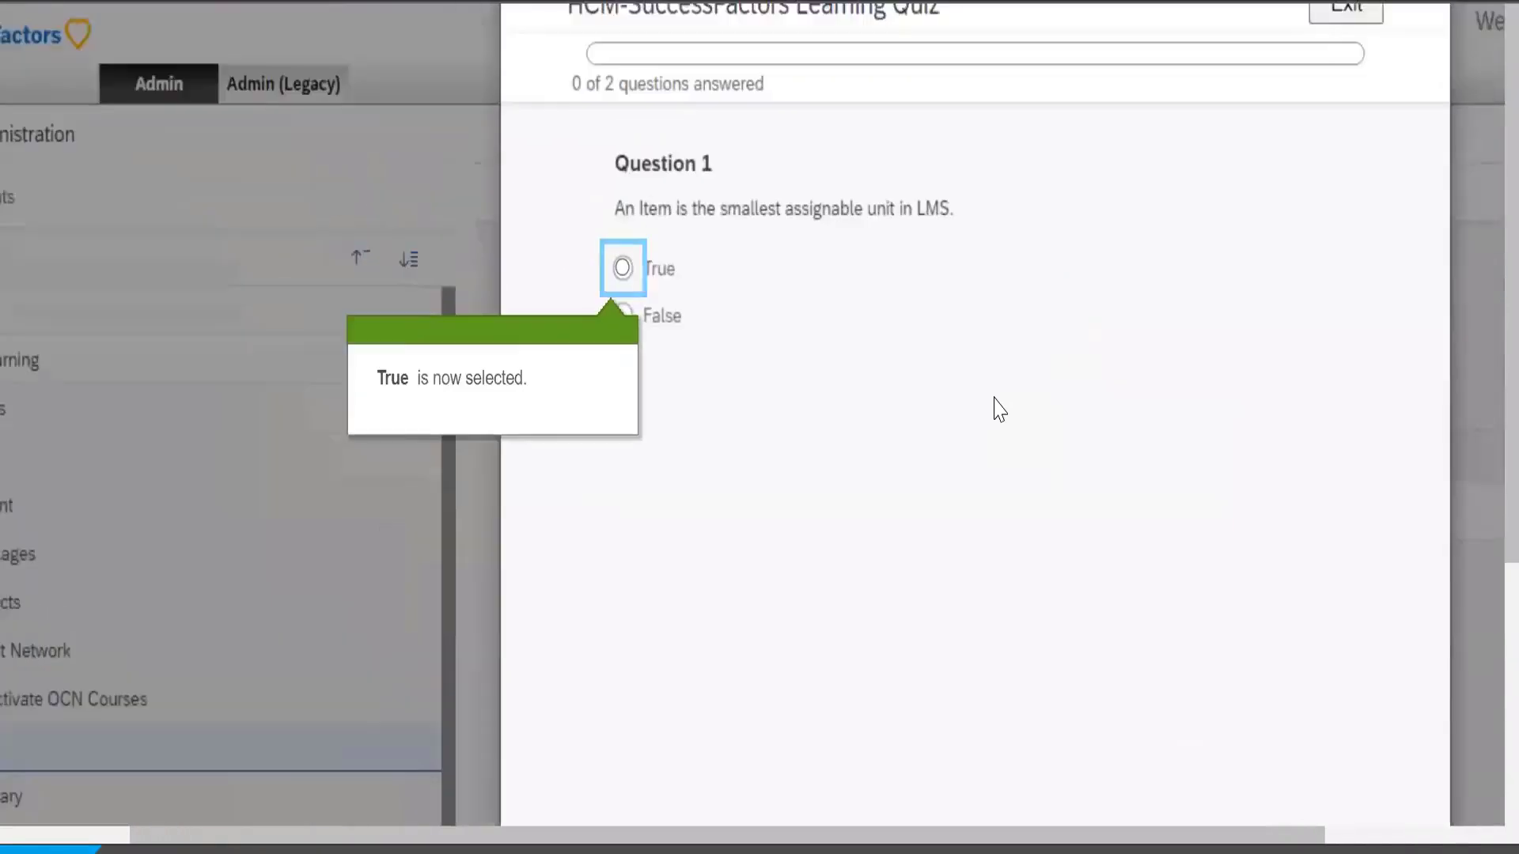
pyautogui.click(622, 269)
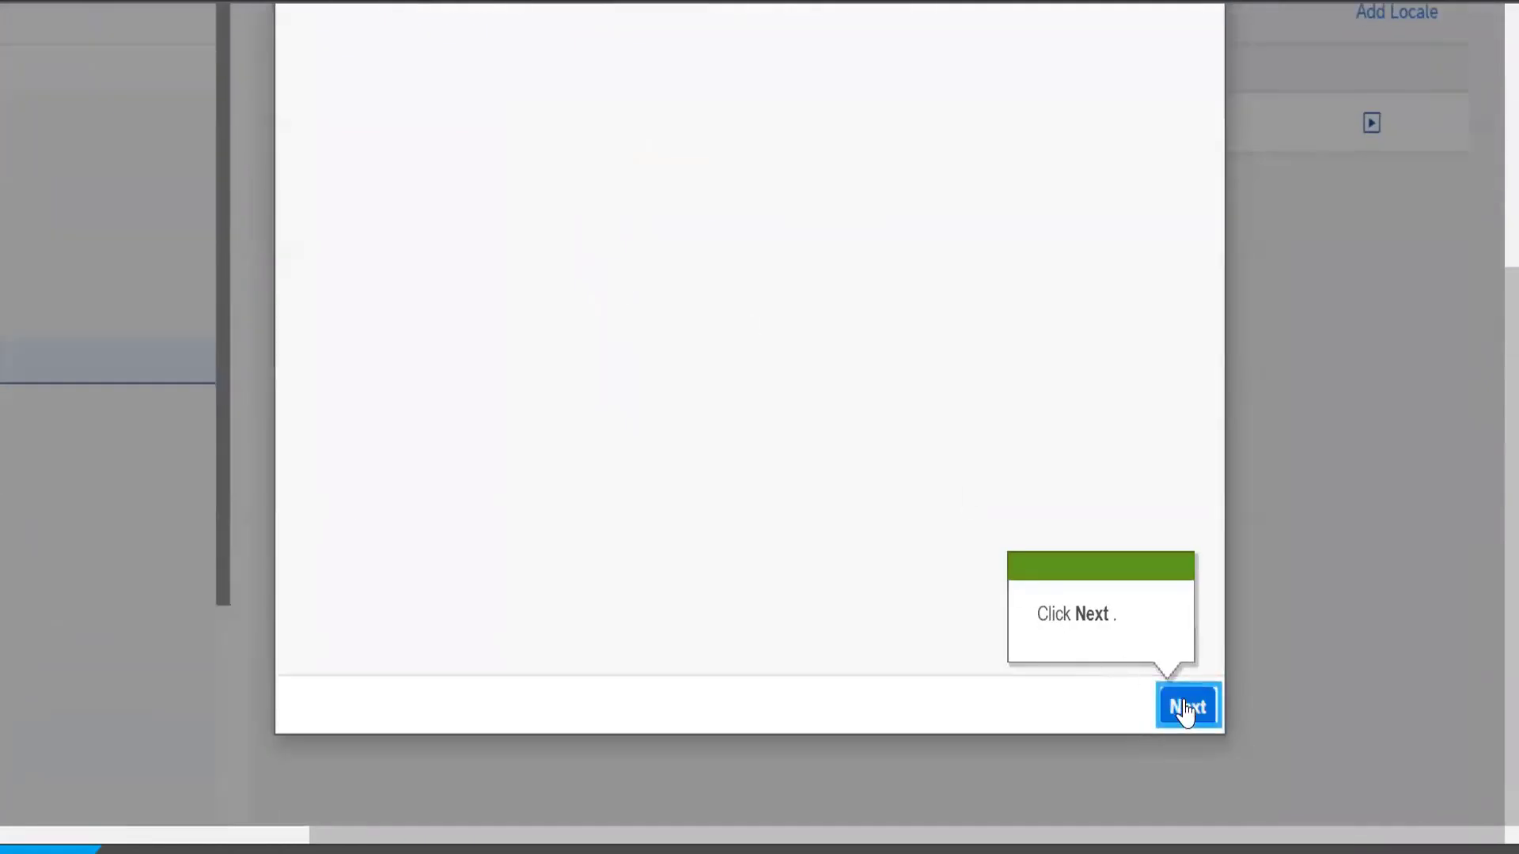
pyautogui.click(1186, 708)
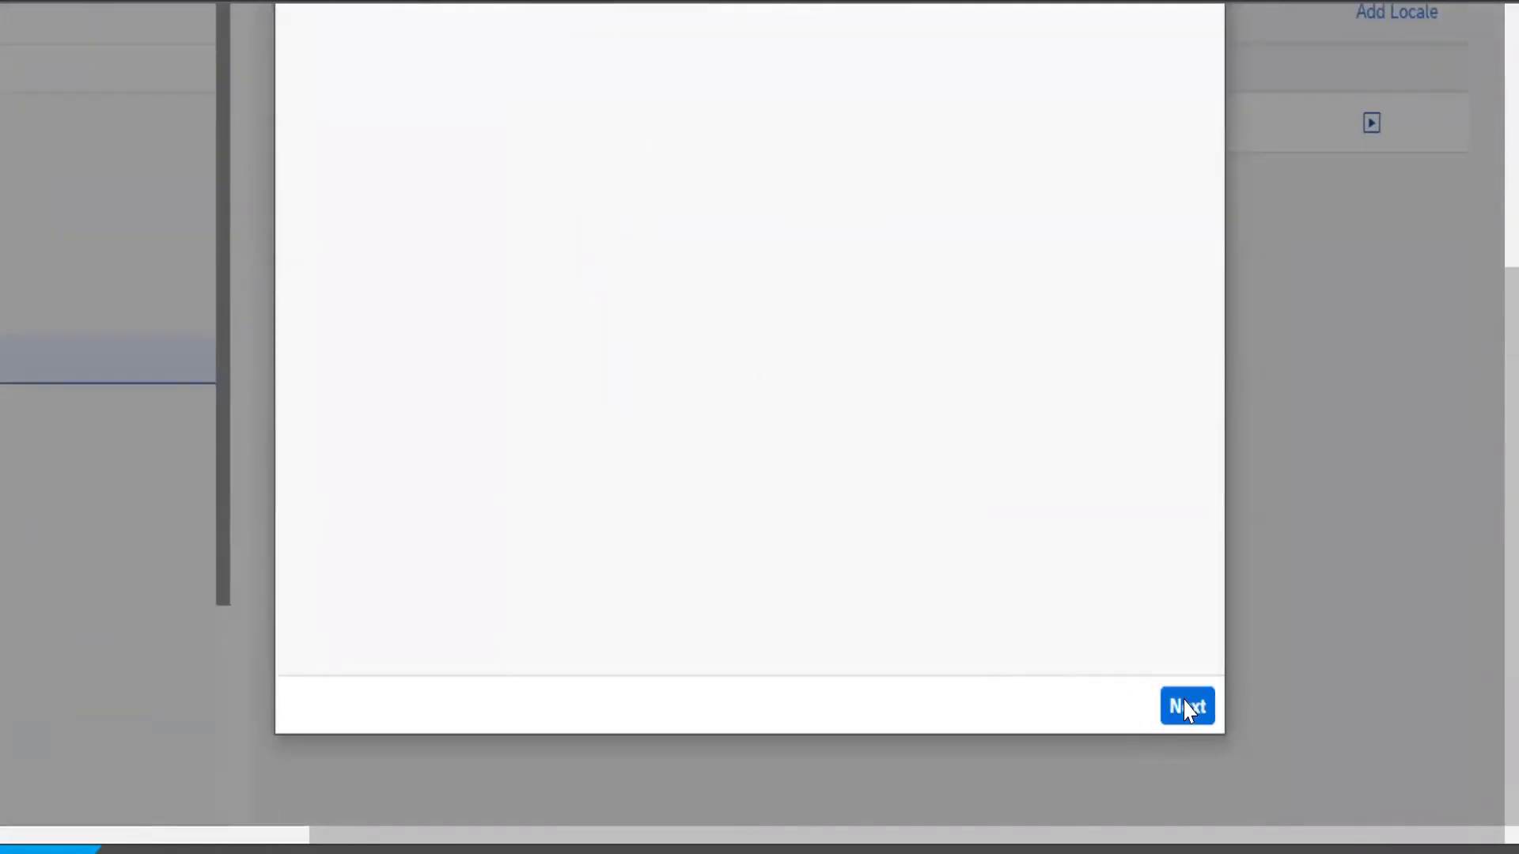
# - Answer the fill-in-the-blank question with Program, submit the previewed quiz for grading, and exit the preview
pyautogui.click(572, 310)
pyautogui.write('Program')
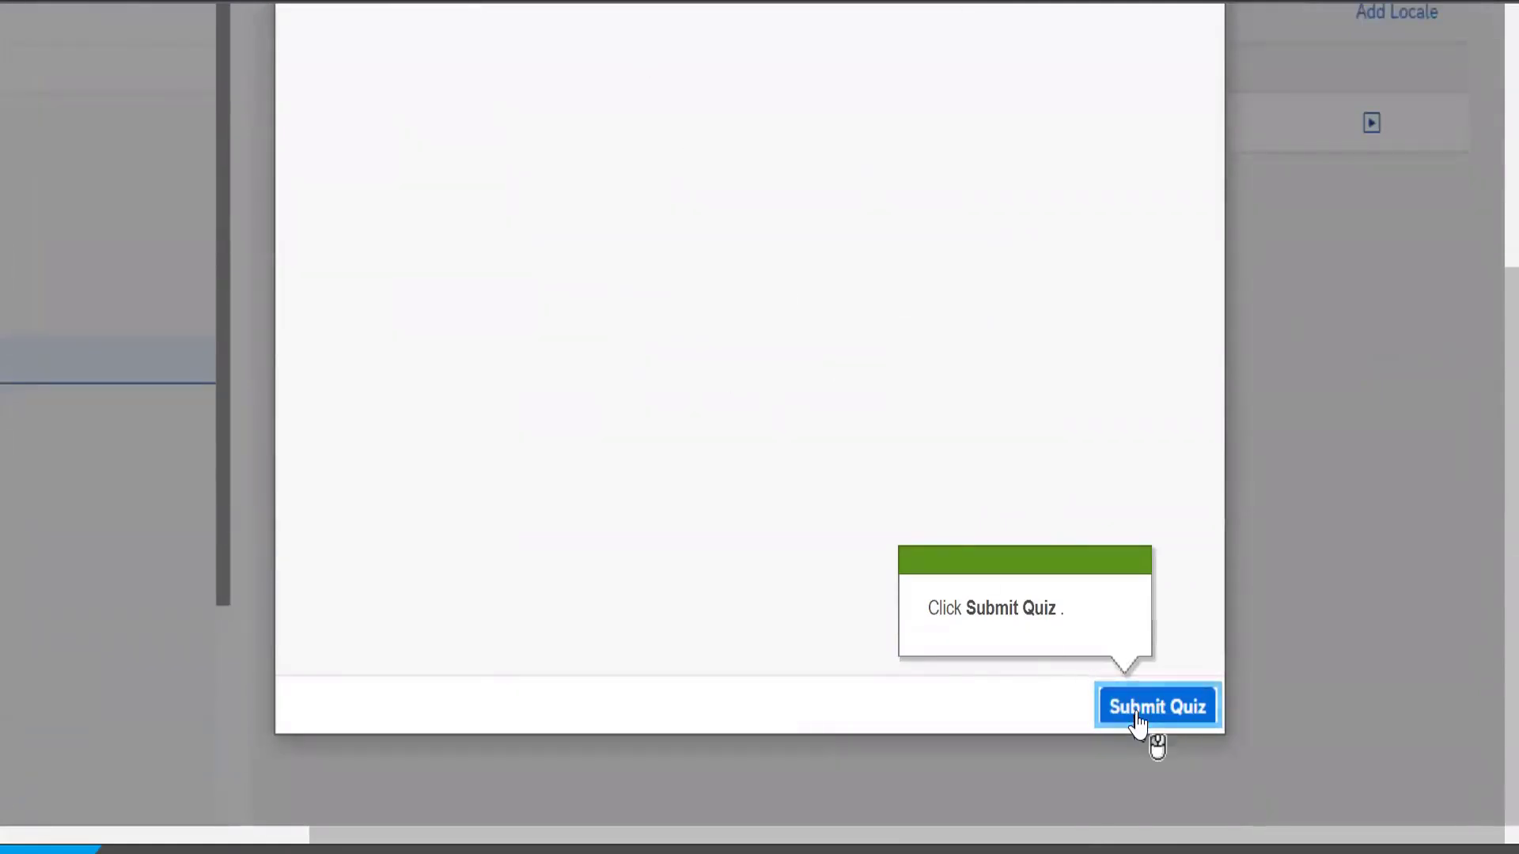
pyautogui.click(1136, 710)
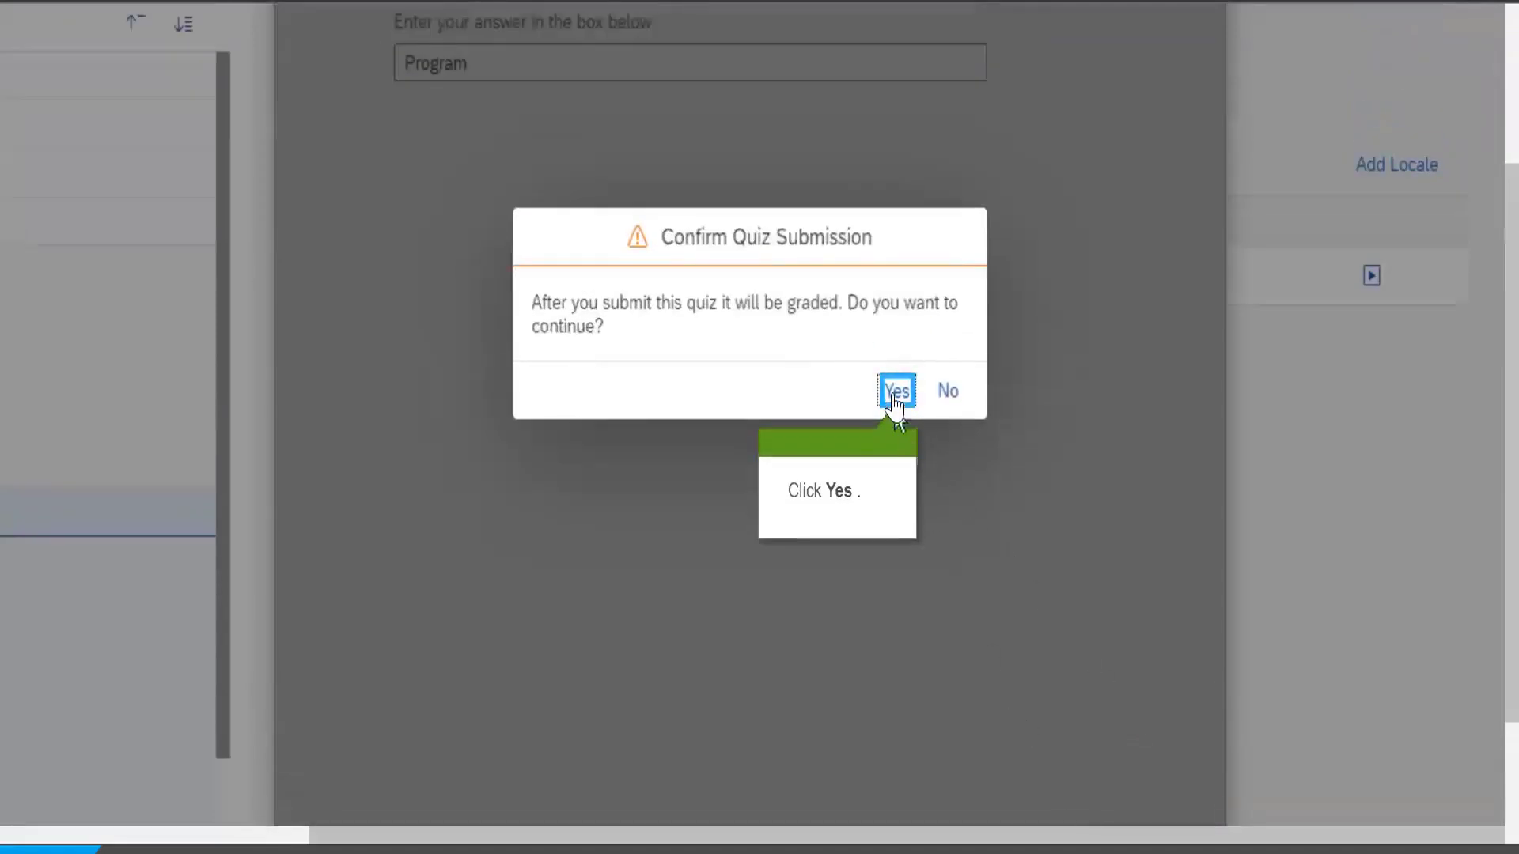
pyautogui.click(896, 391)
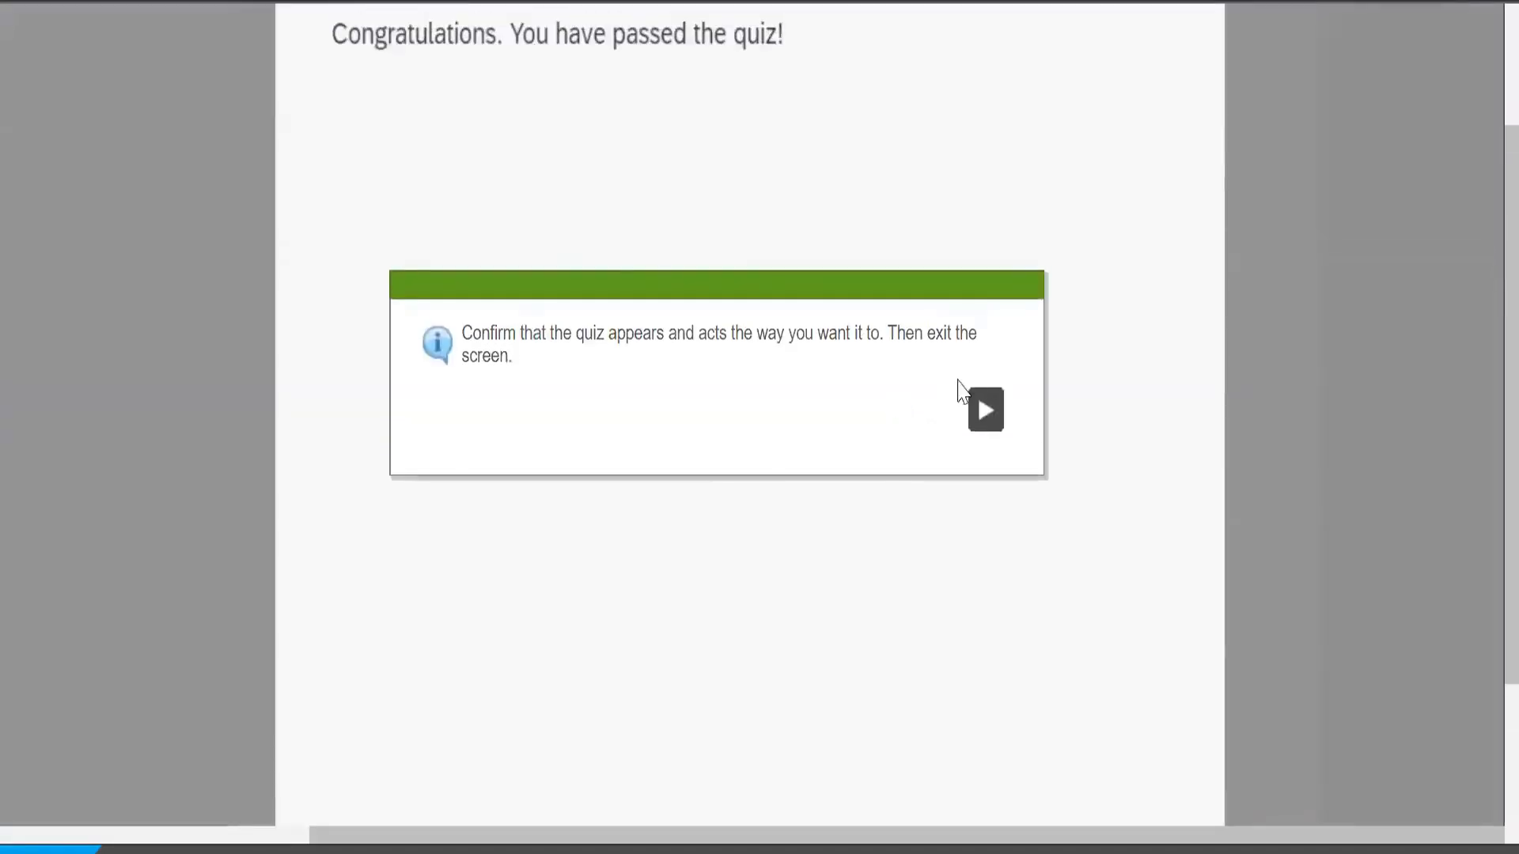
pyautogui.click(983, 410)
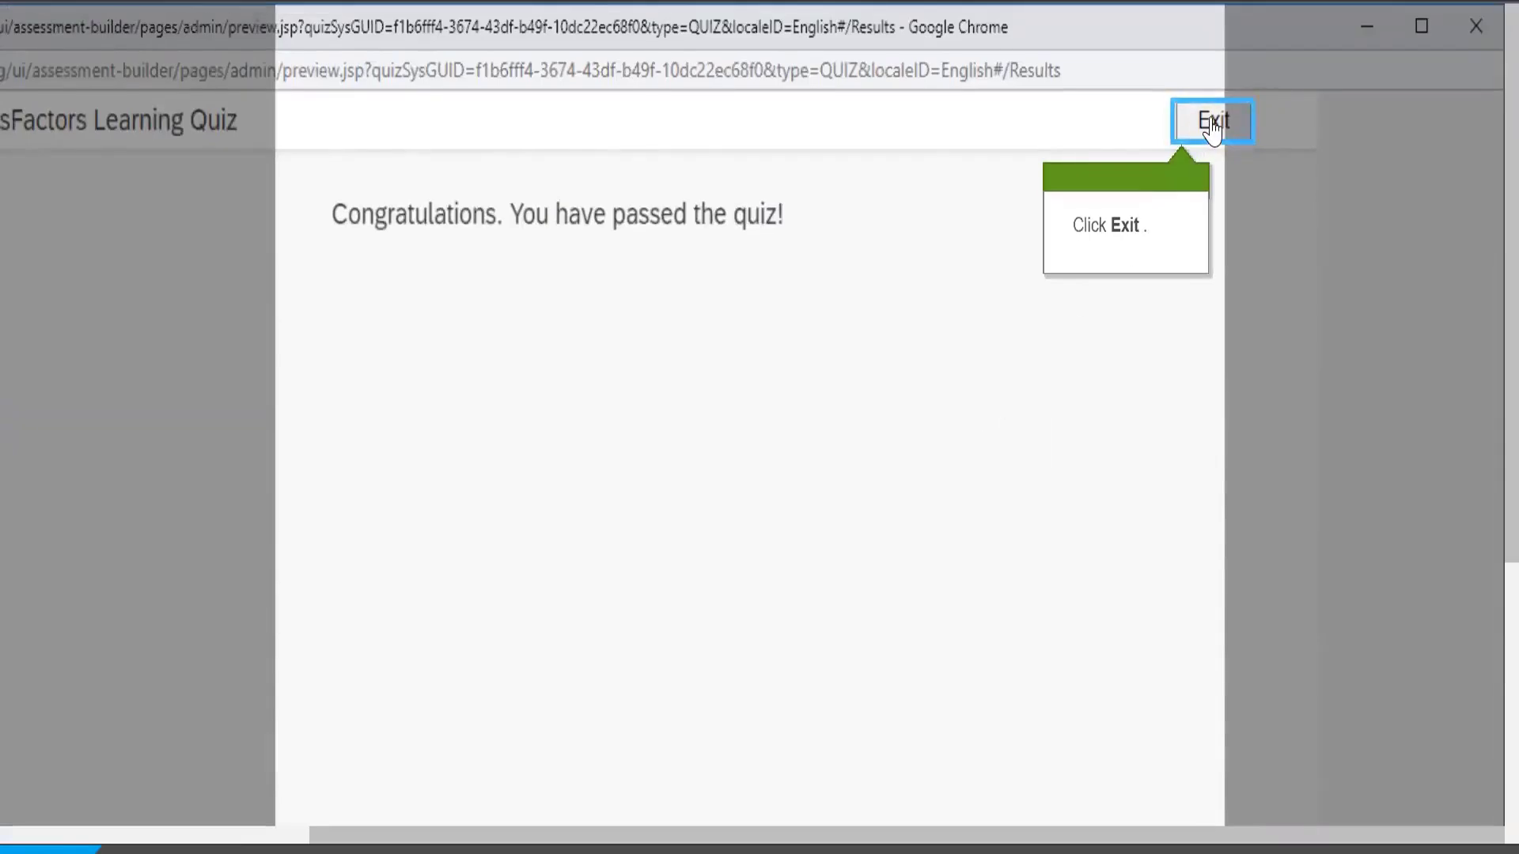
pyautogui.click(1210, 125)
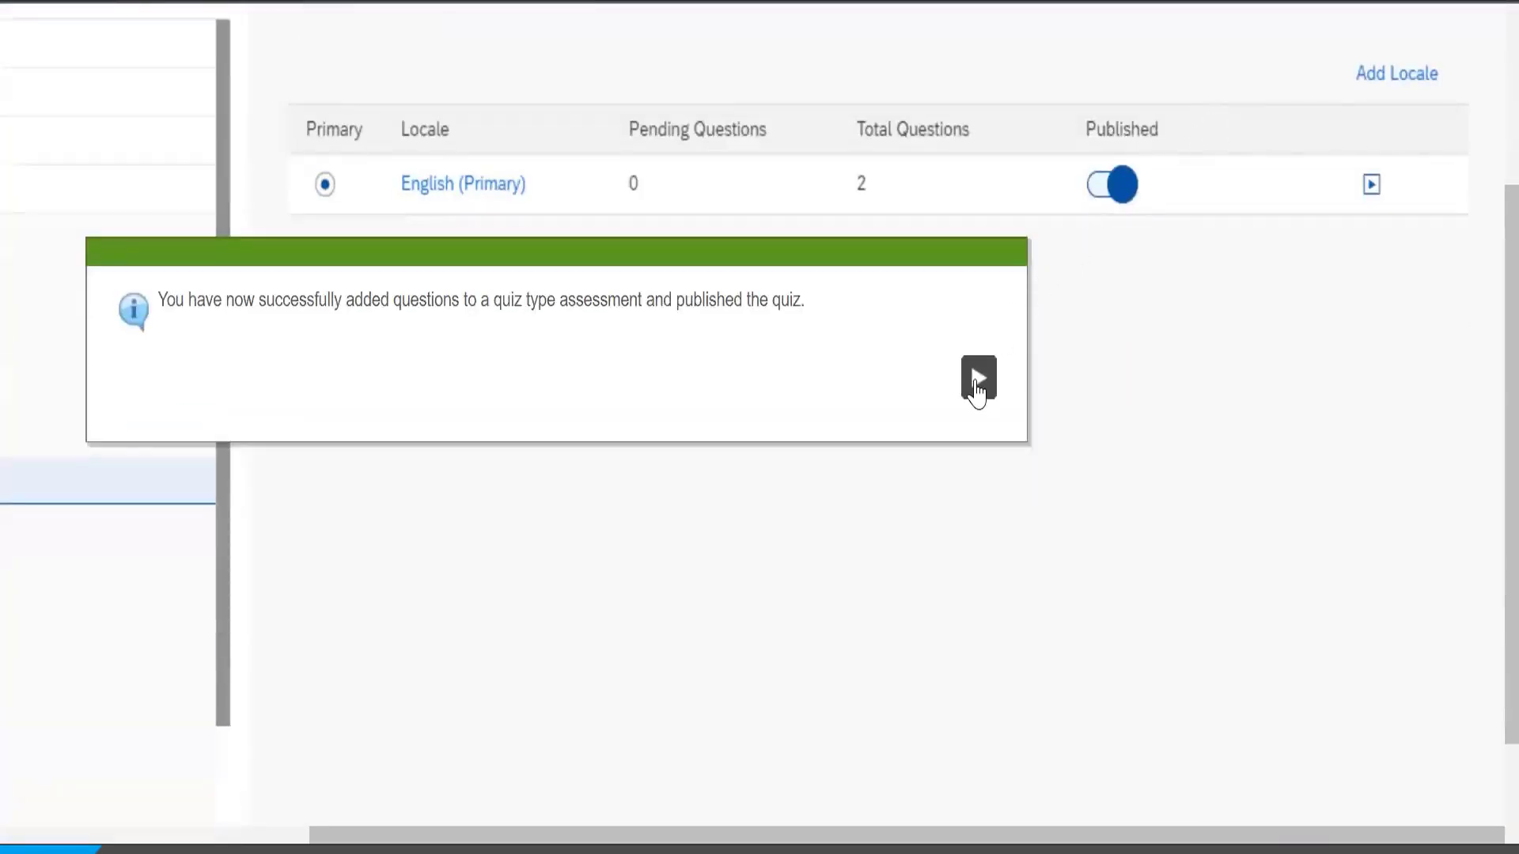
# - Close the finished demonstration and start the demonstration simulation for Create a New Question in the Question Library from Unit Activities
pyautogui.click(978, 379)
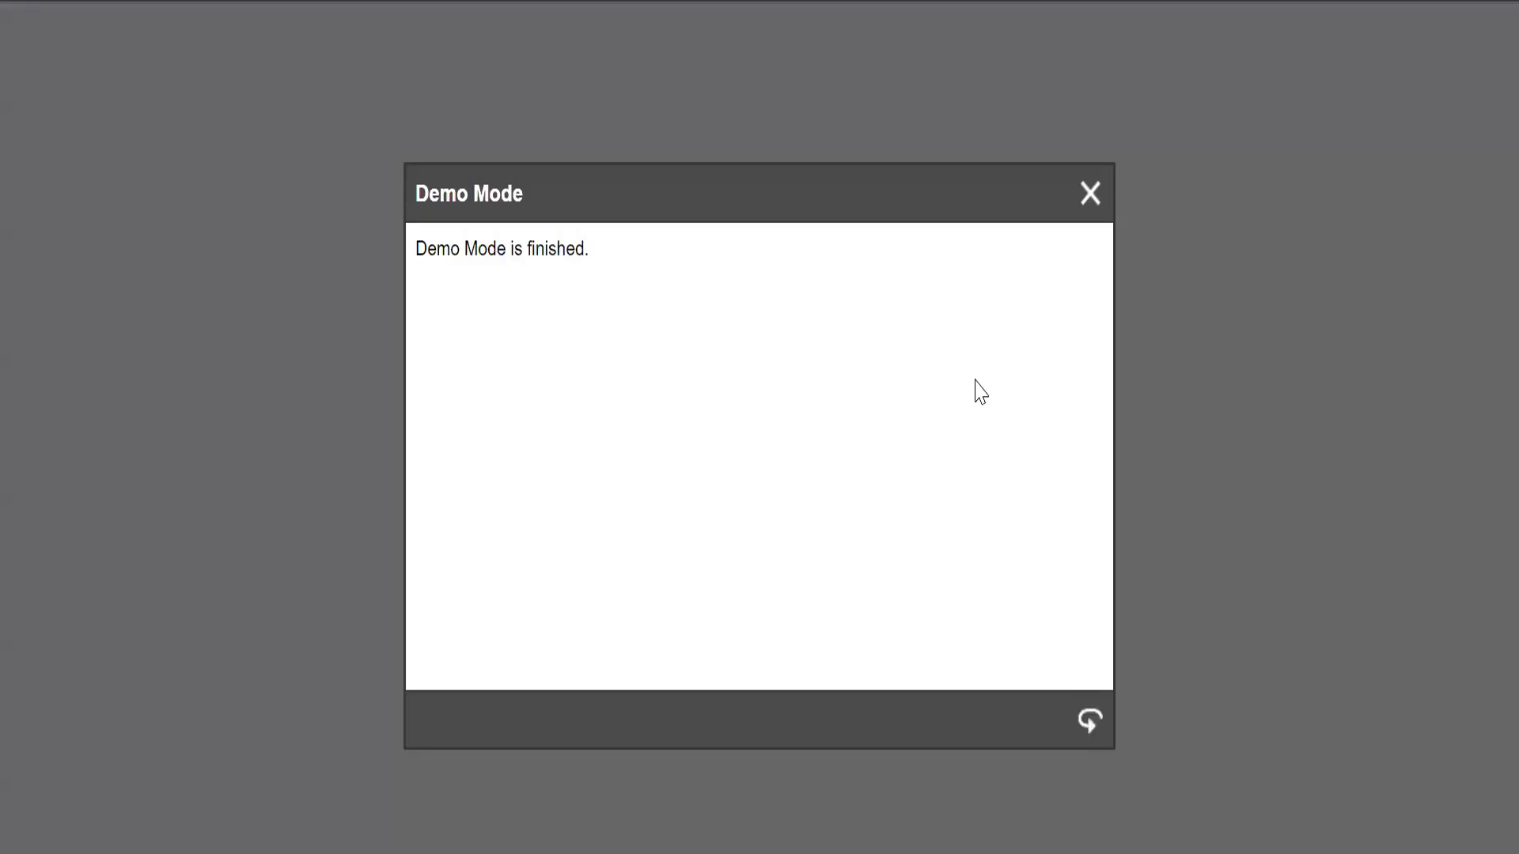
pyautogui.click(1091, 194)
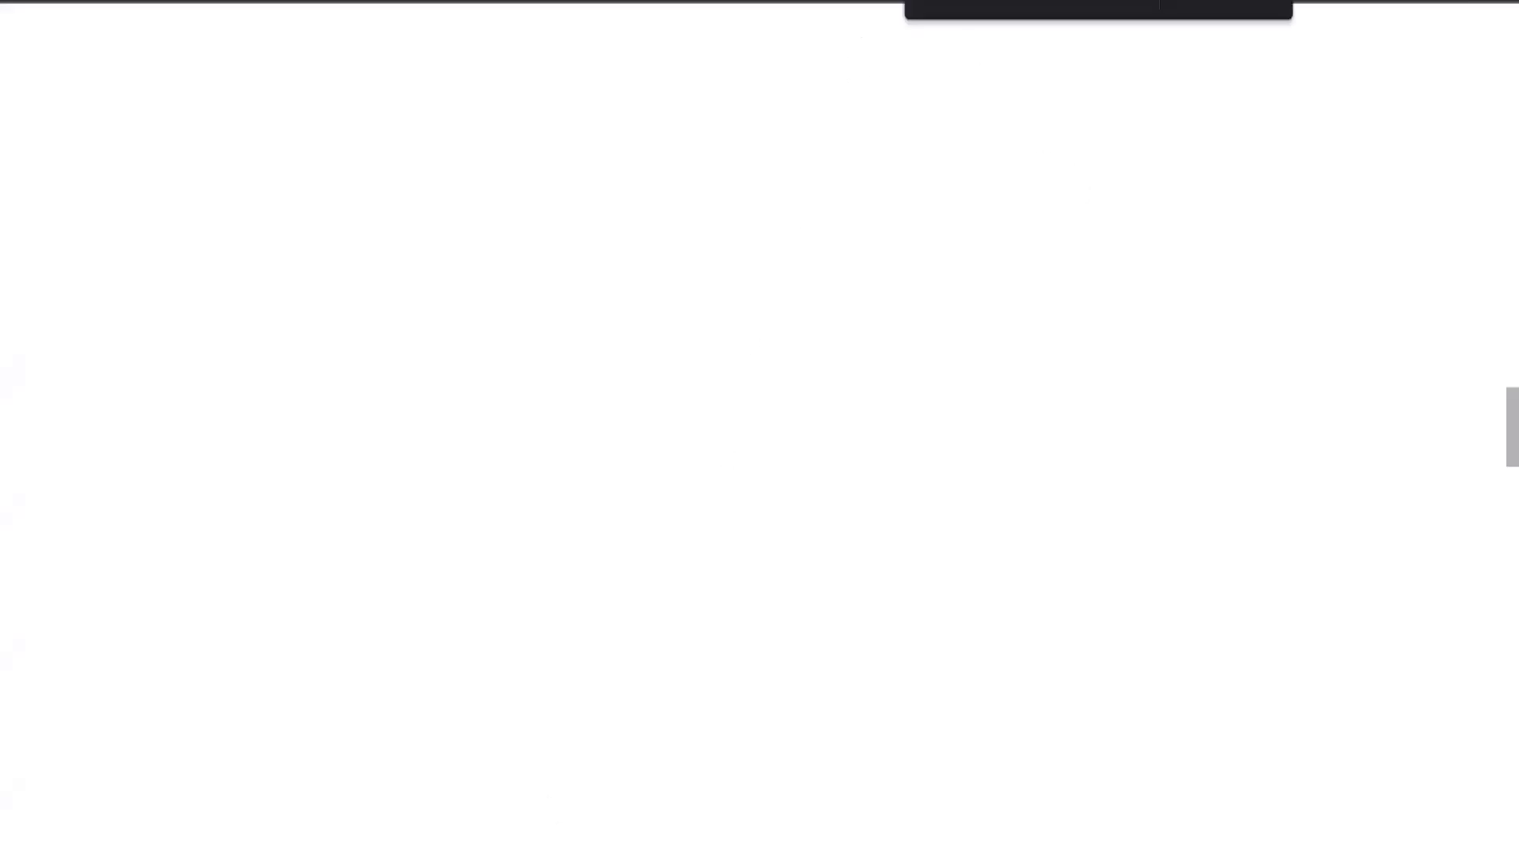
pyautogui.moveTo(506, 844)
pyautogui.click(848, 764)
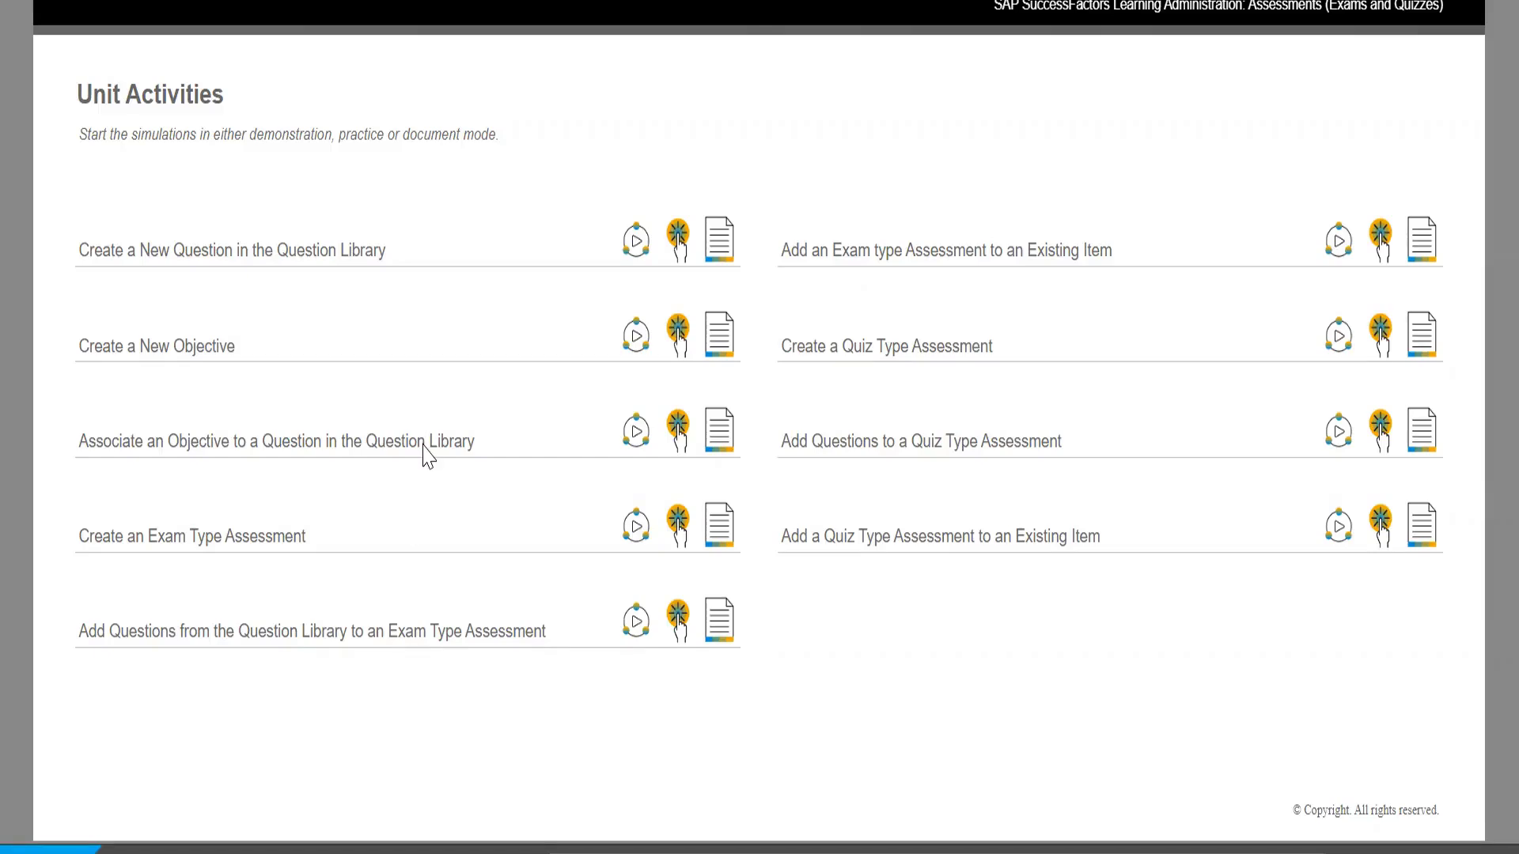
pyautogui.click(635, 251)
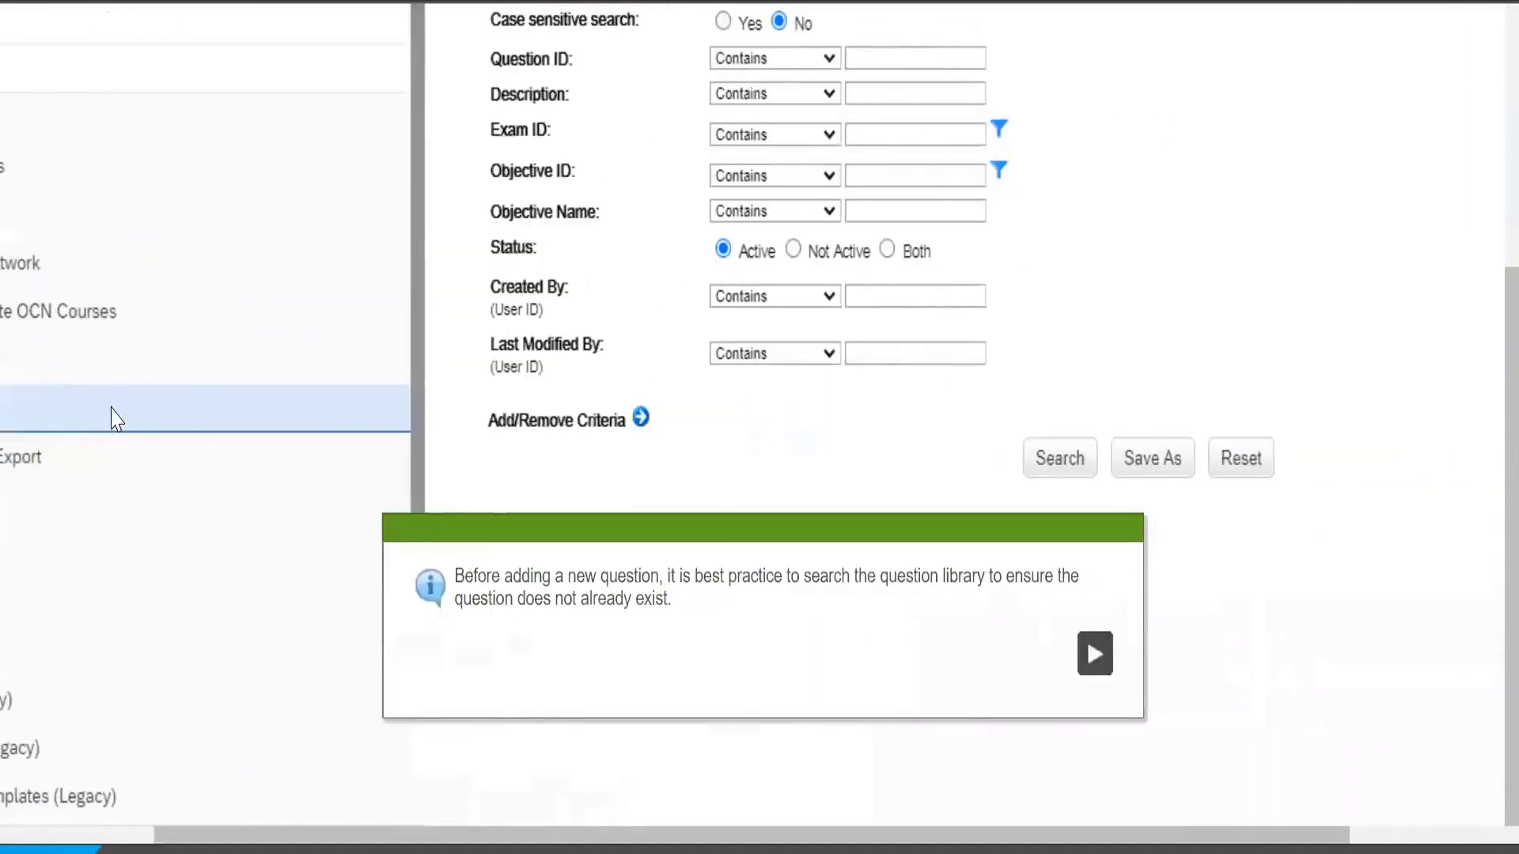
# - Start a new question in the Question Library with the ID HCM-Question1 and open the question type choices
pyautogui.click(900, 656)
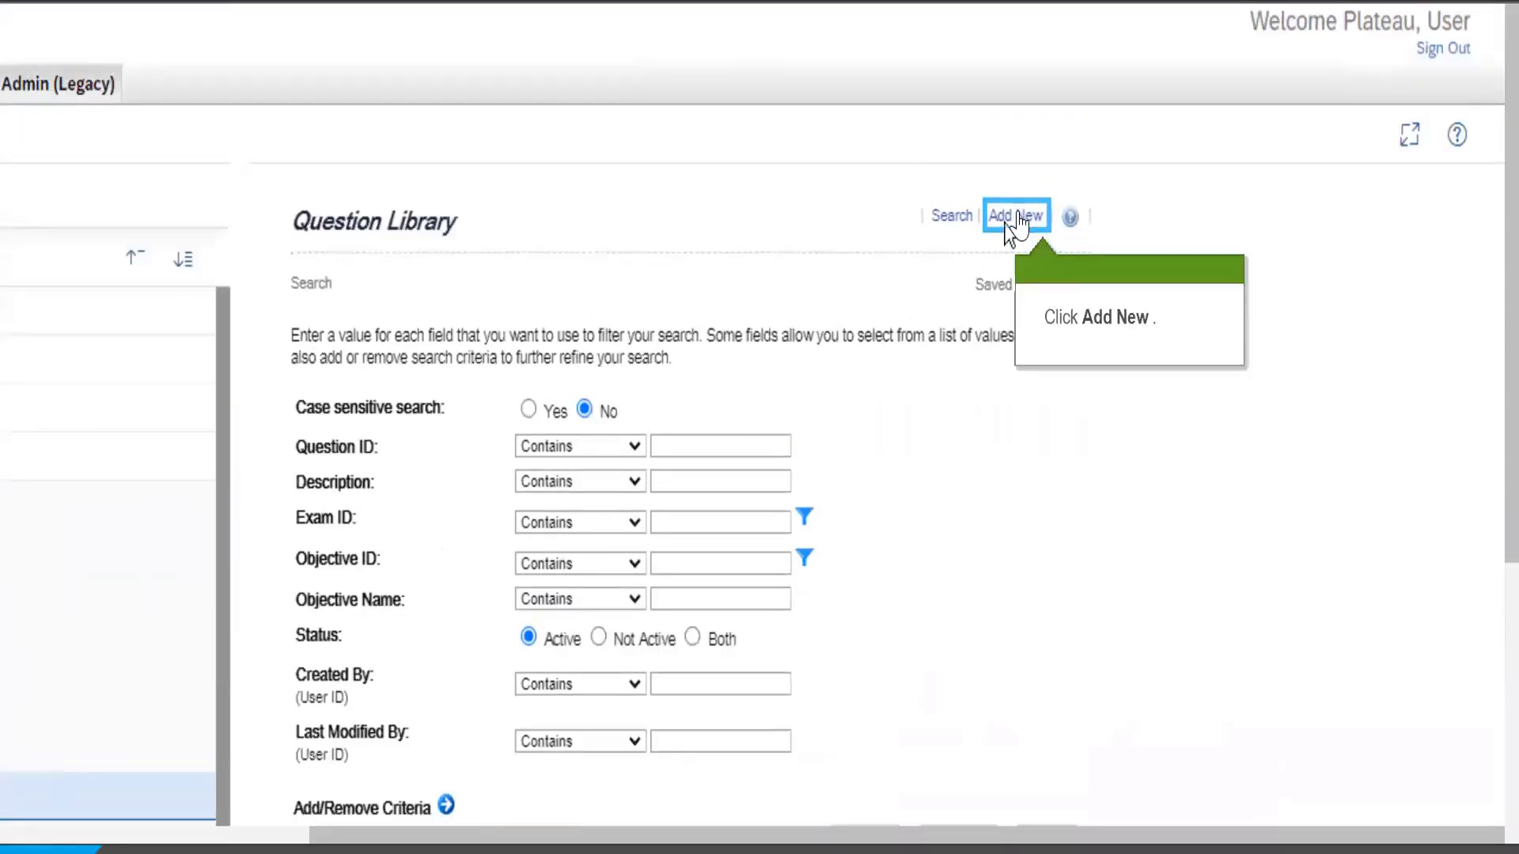
pyautogui.click(1016, 219)
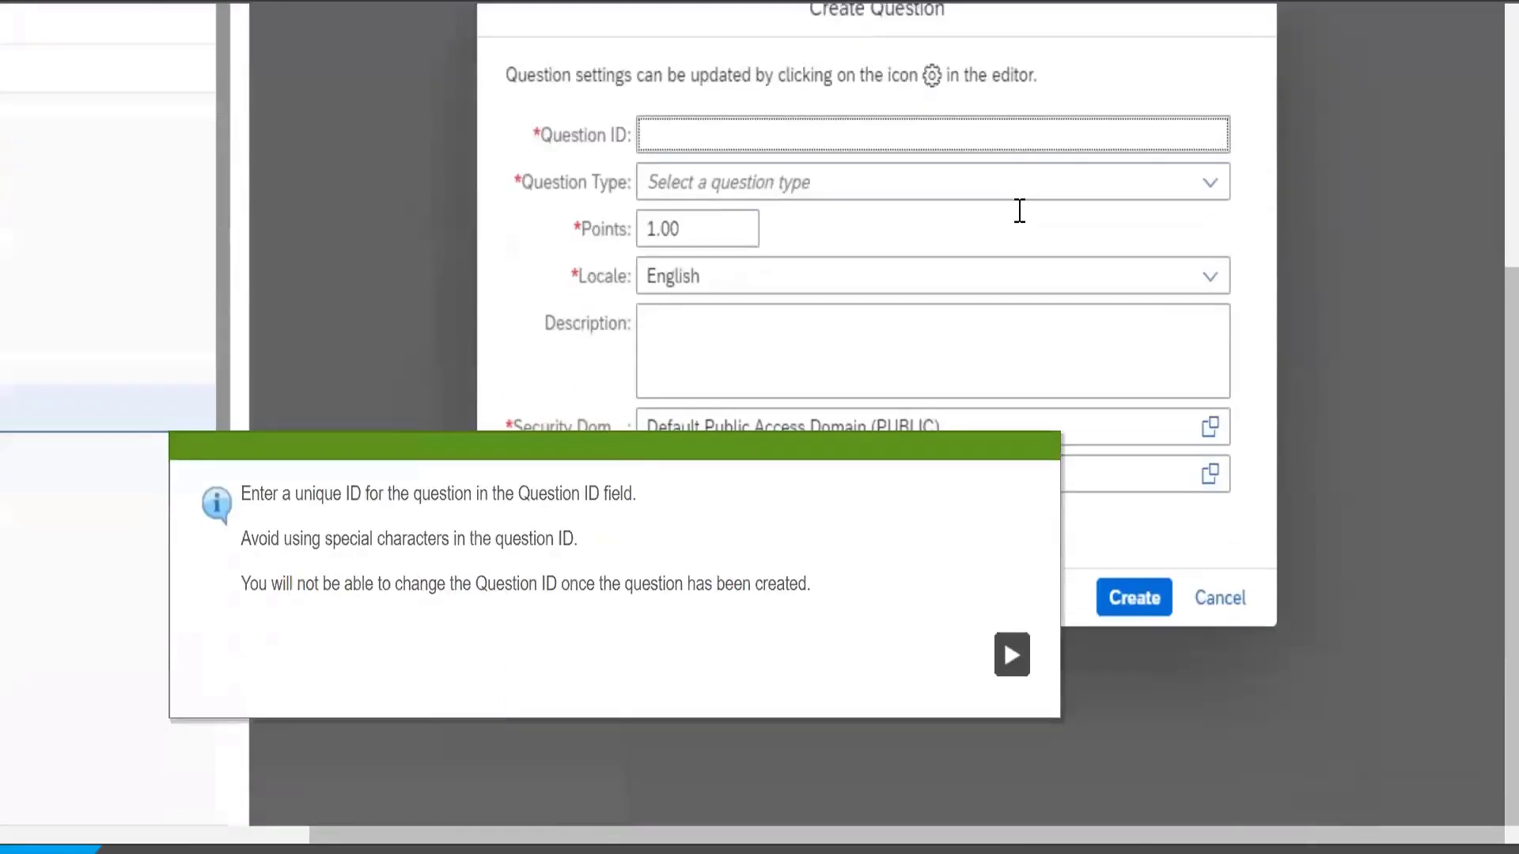
pyautogui.click(1012, 654)
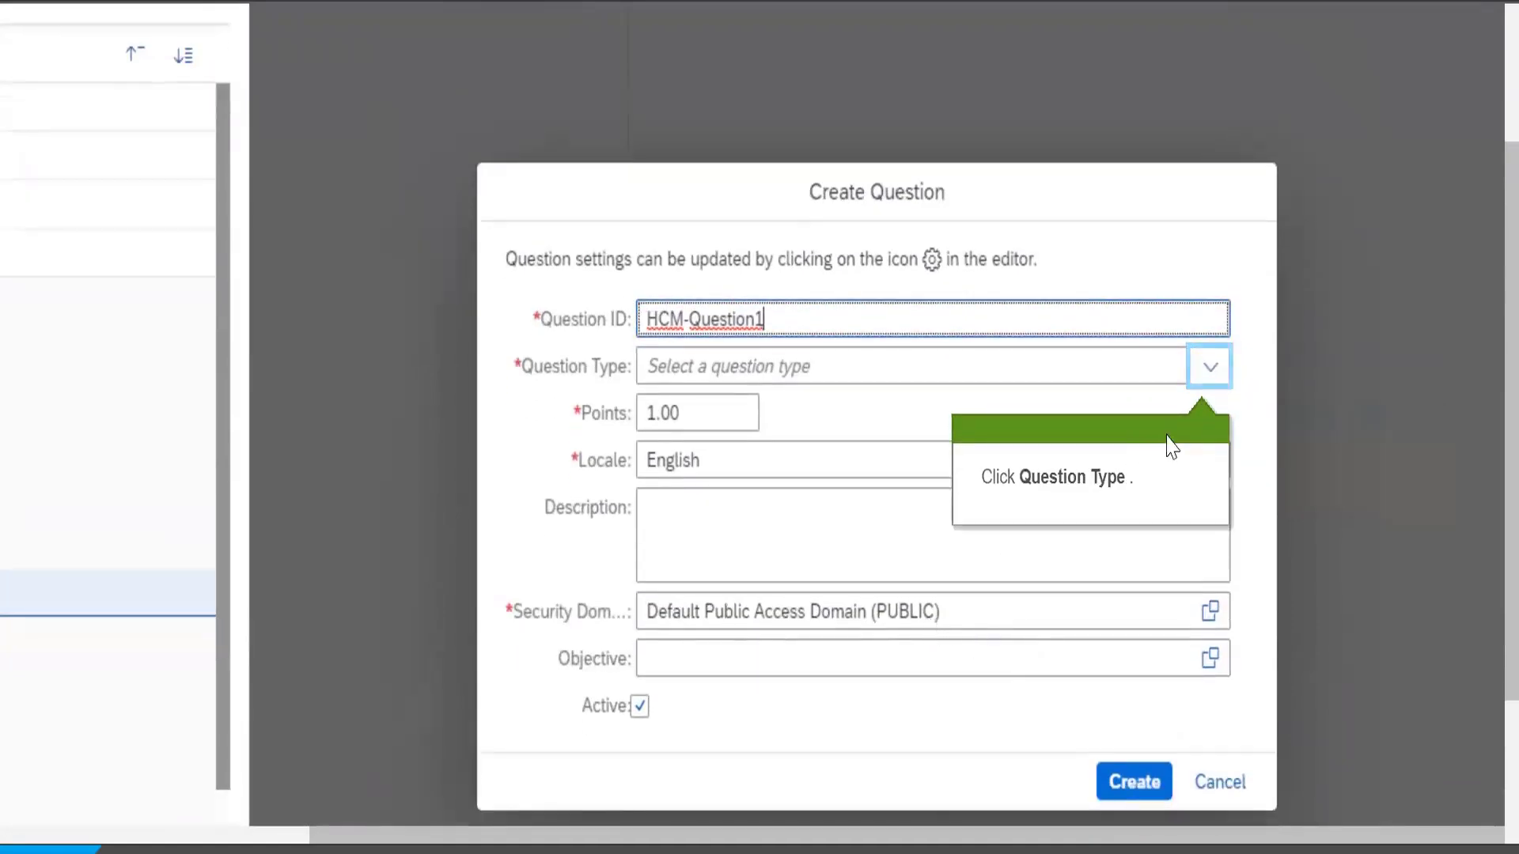
pyautogui.click(1213, 367)
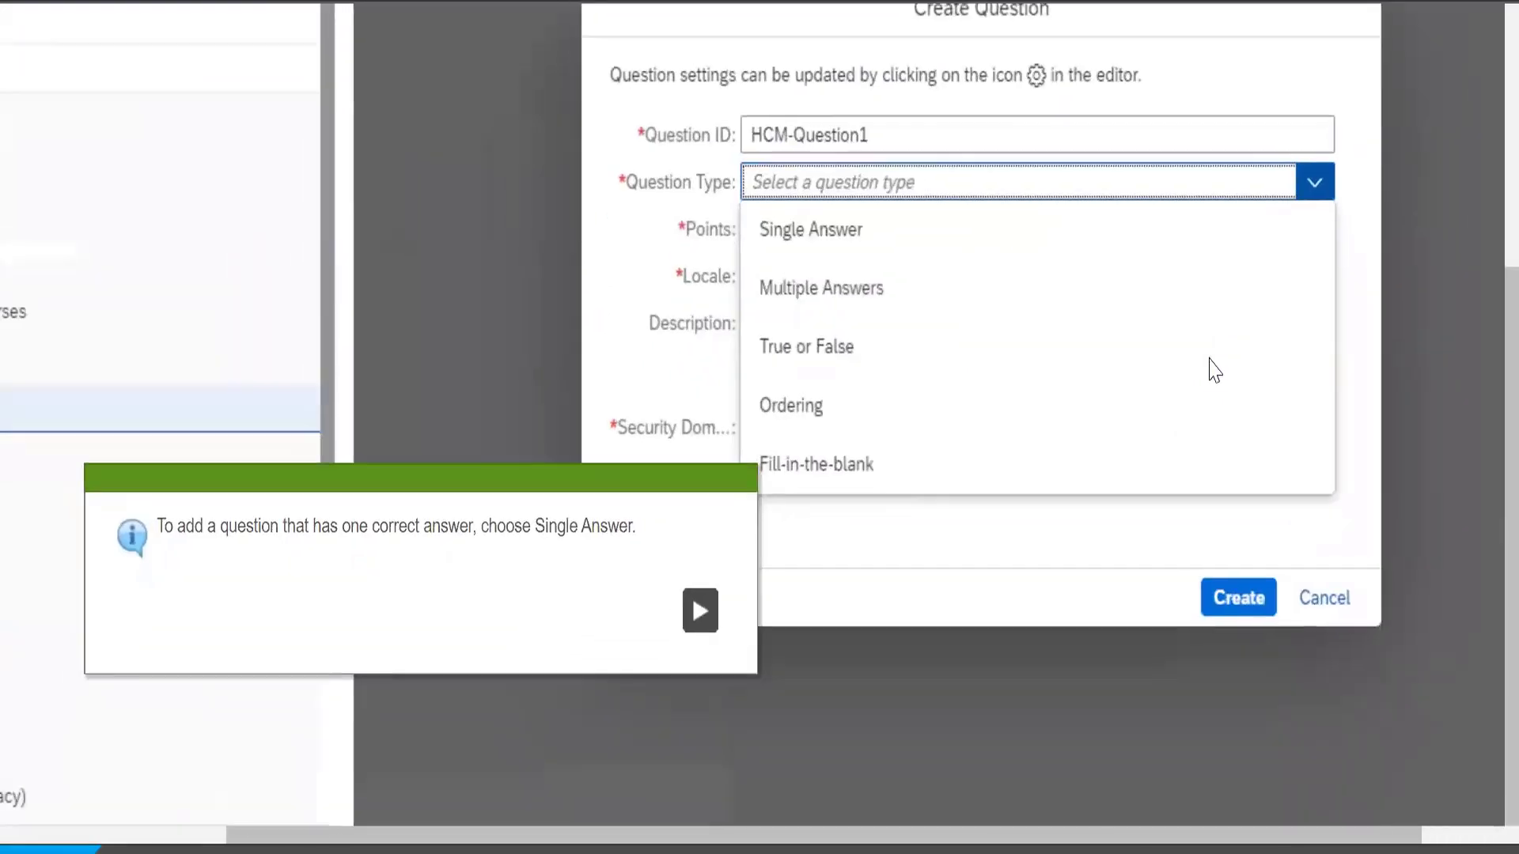